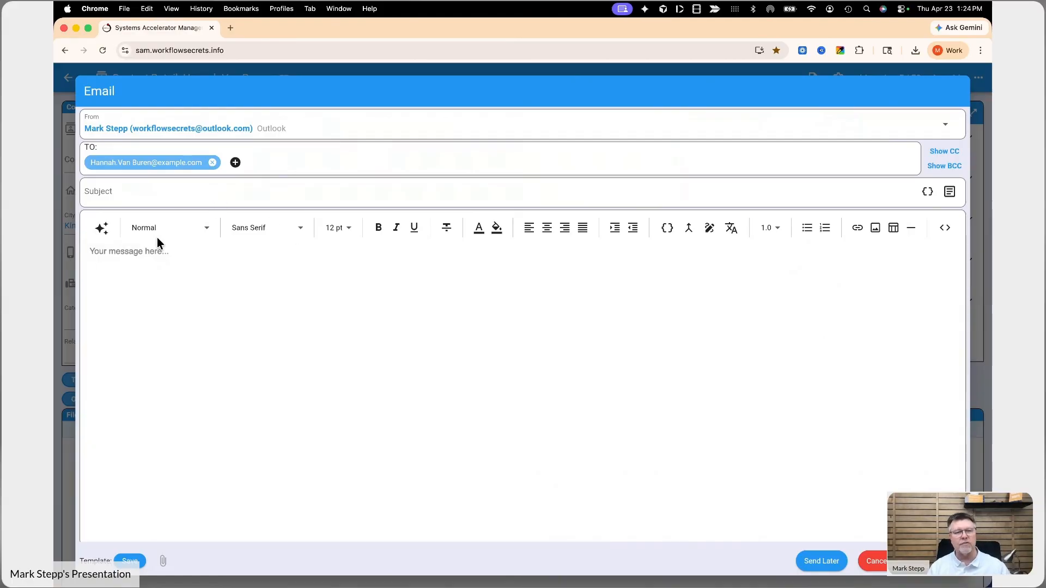
# - Ask the SAM Message Assistant for a Thank you message to send to my client, including some fun fact from personal details if available
pyautogui.click(103, 230)
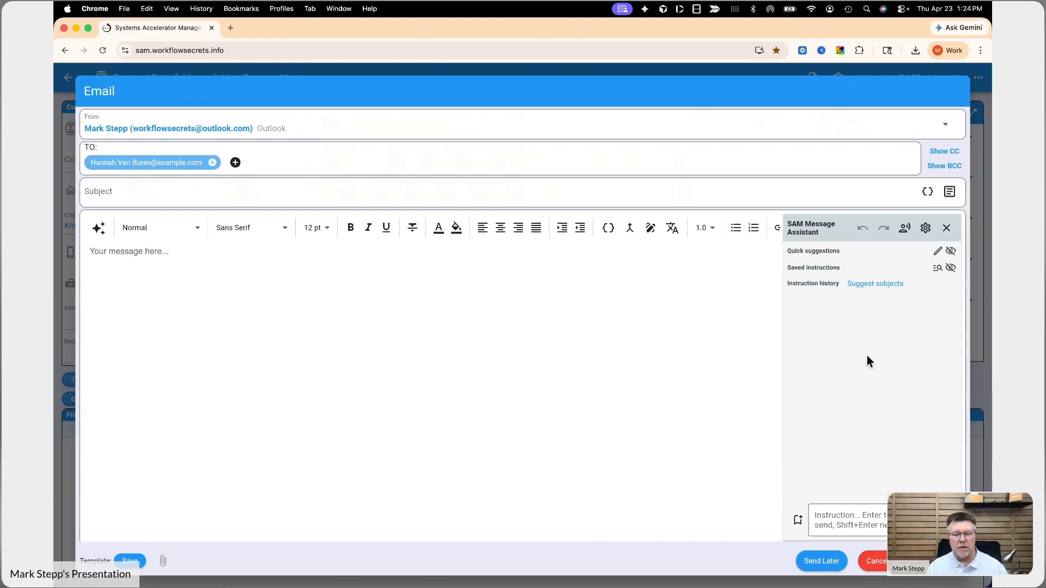
pyautogui.click(849, 518)
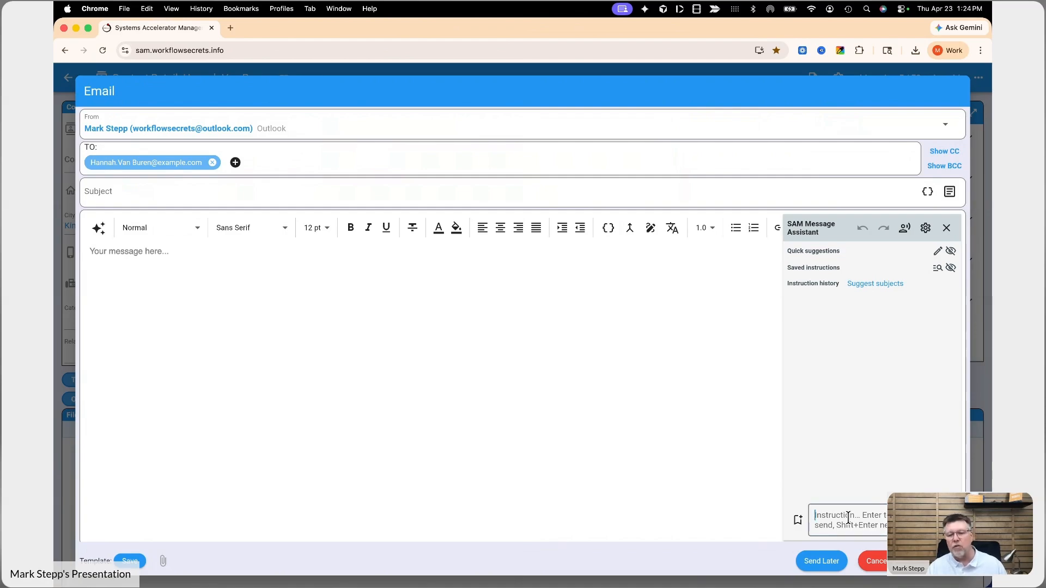
pyautogui.write('give me a Th')
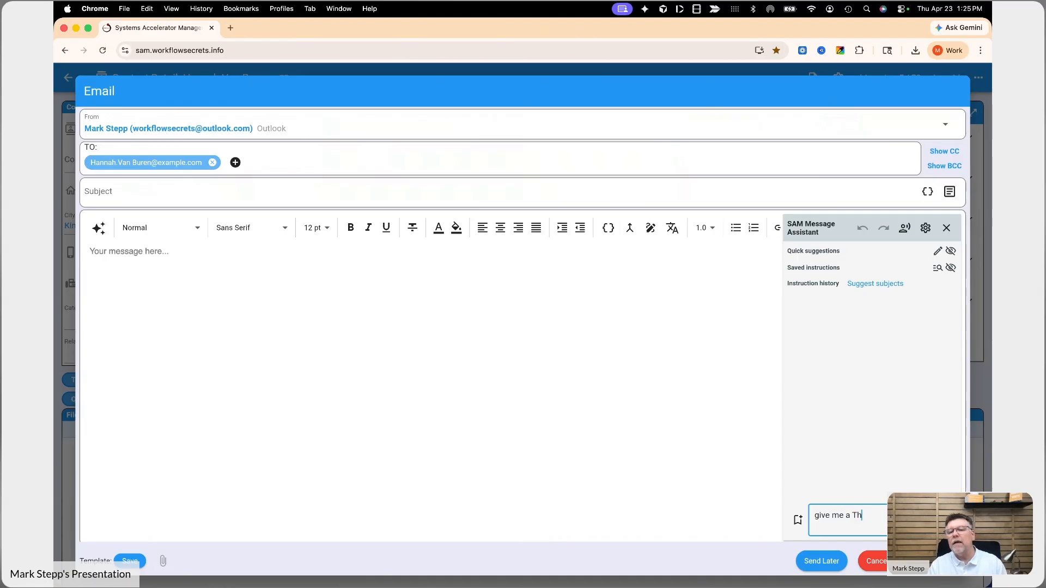
pyautogui.write('ank you message to se')
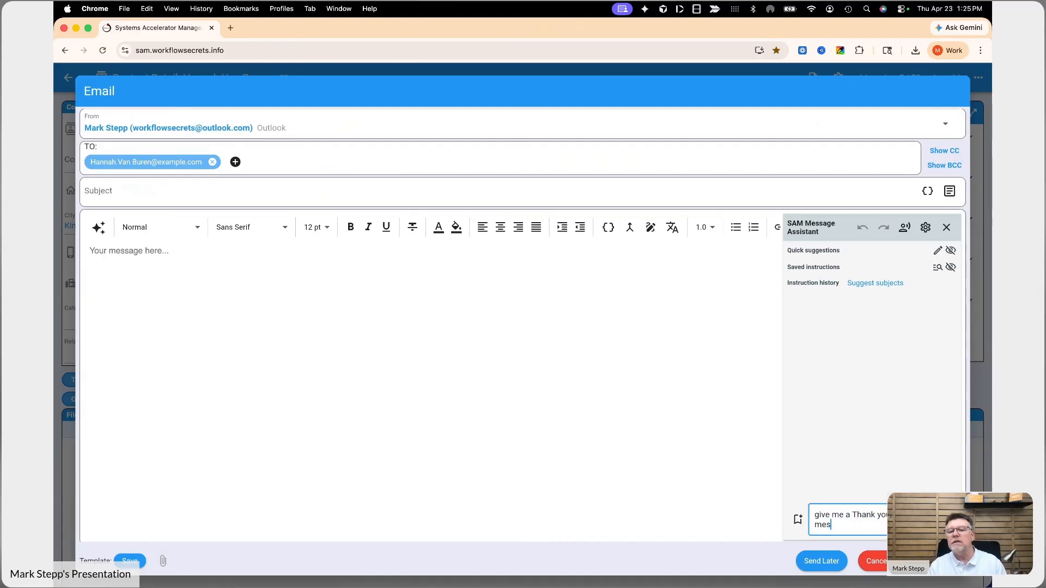
pyautogui.write('nd to client a')
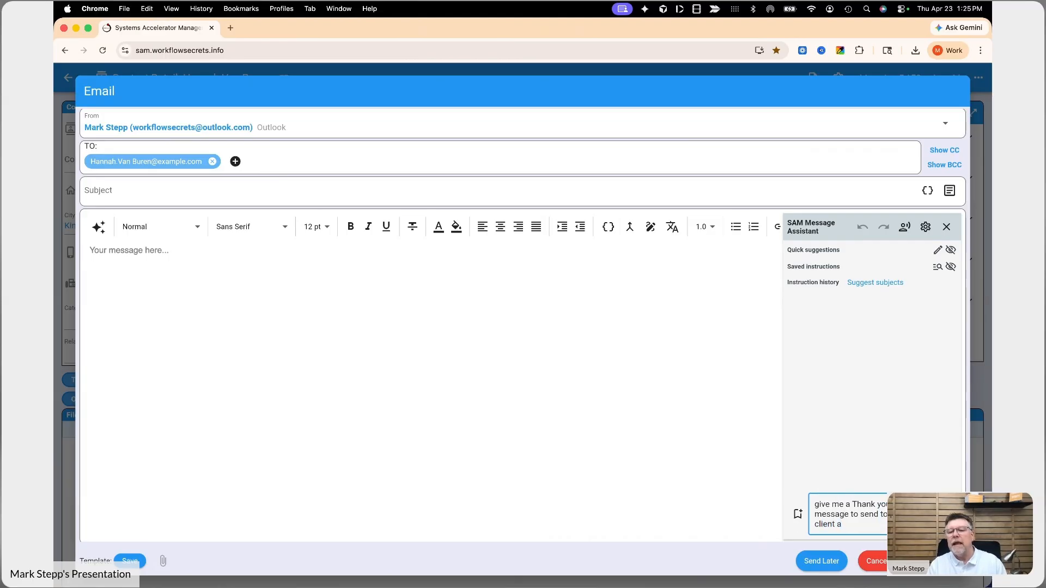
pyautogui.write('nd include some fun fact from')
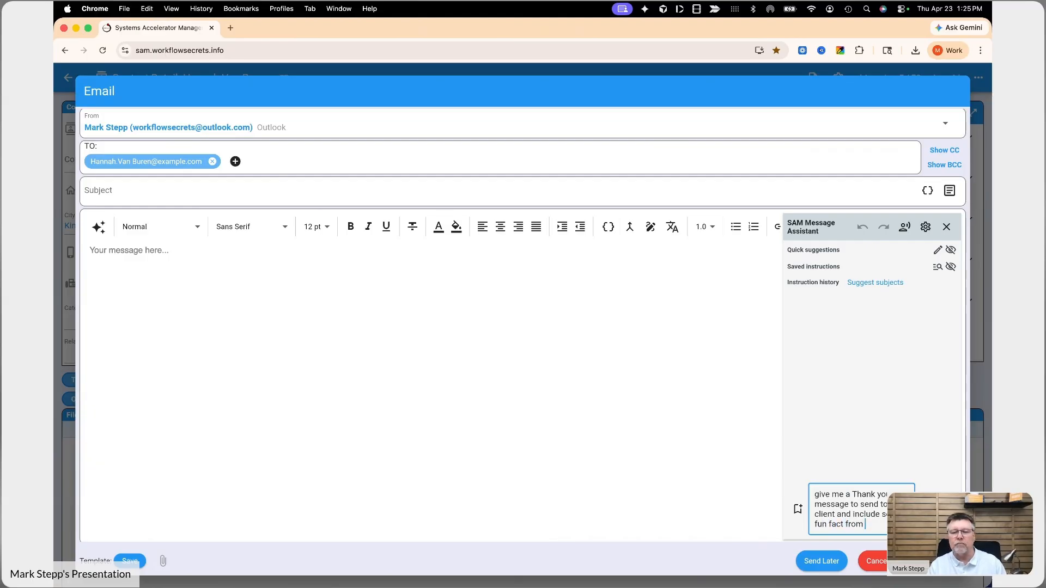
pyautogui.write('personal detail')
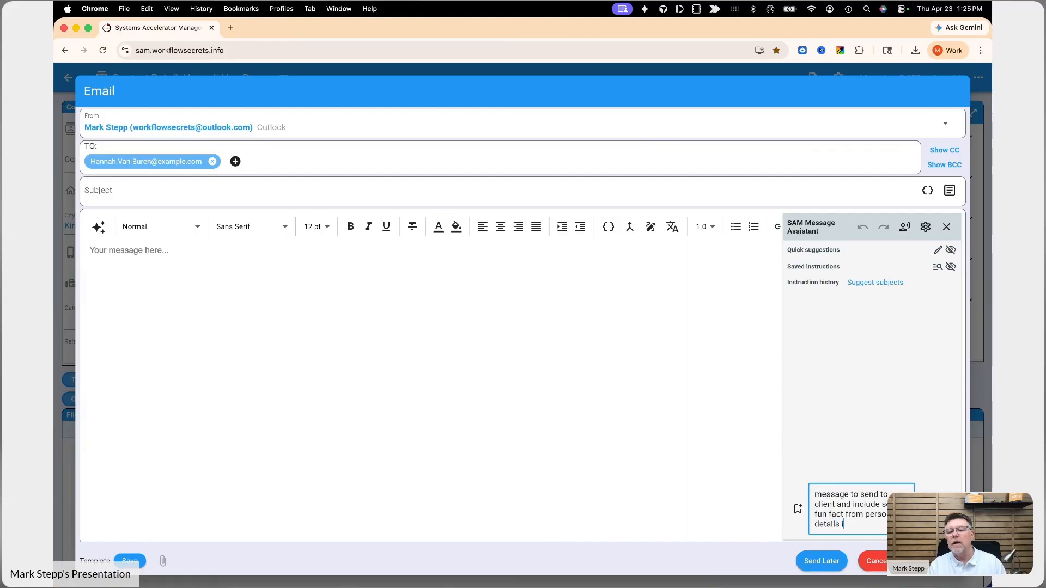
pyautogui.write('s if available')
pyautogui.press('BackSpace')
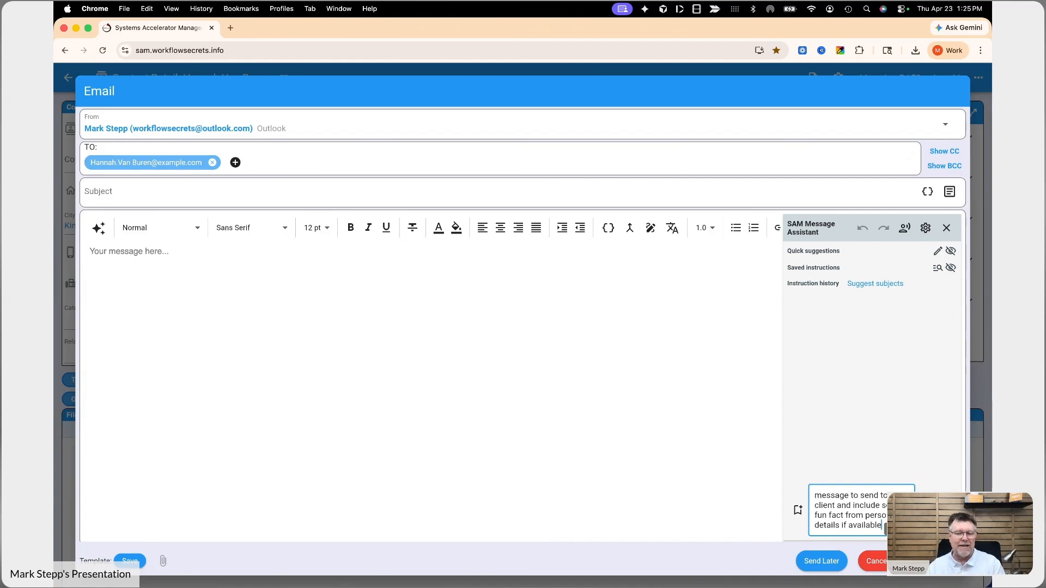
pyautogui.press('Return')
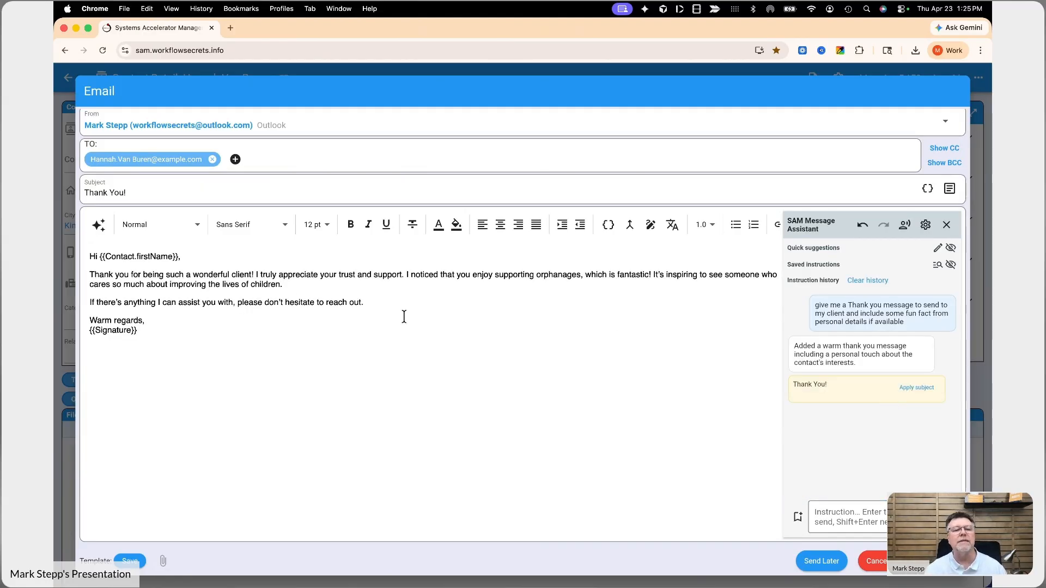
# - Check the contact first-name and signature placeholders in the drafted thank-you message
pyautogui.moveTo(105, 256); pyautogui.dragTo(181, 256)
pyautogui.click(181, 256)
pyautogui.moveTo(148, 331); pyautogui.dragTo(73, 335)
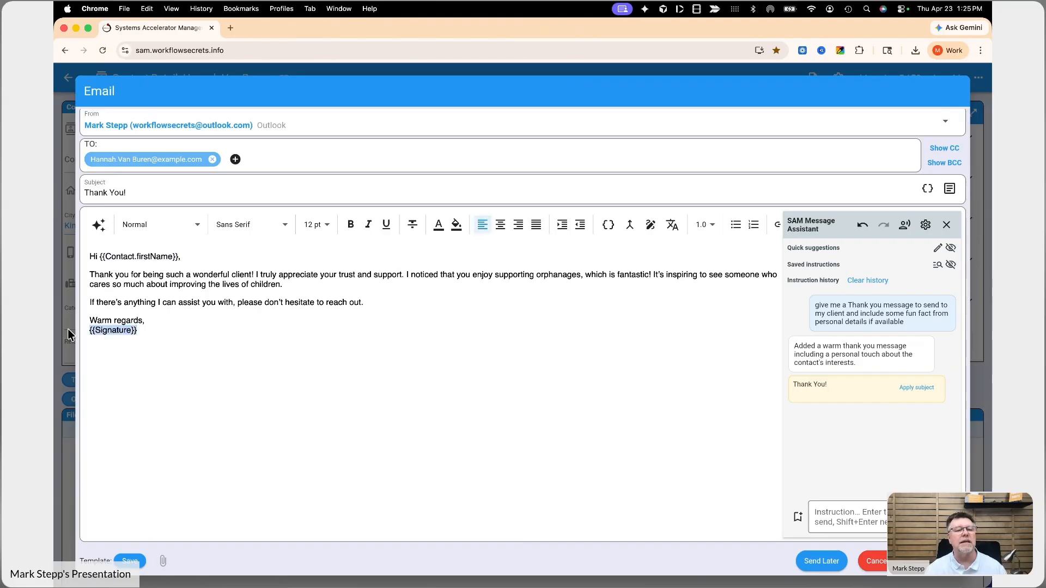
pyautogui.click(342, 342)
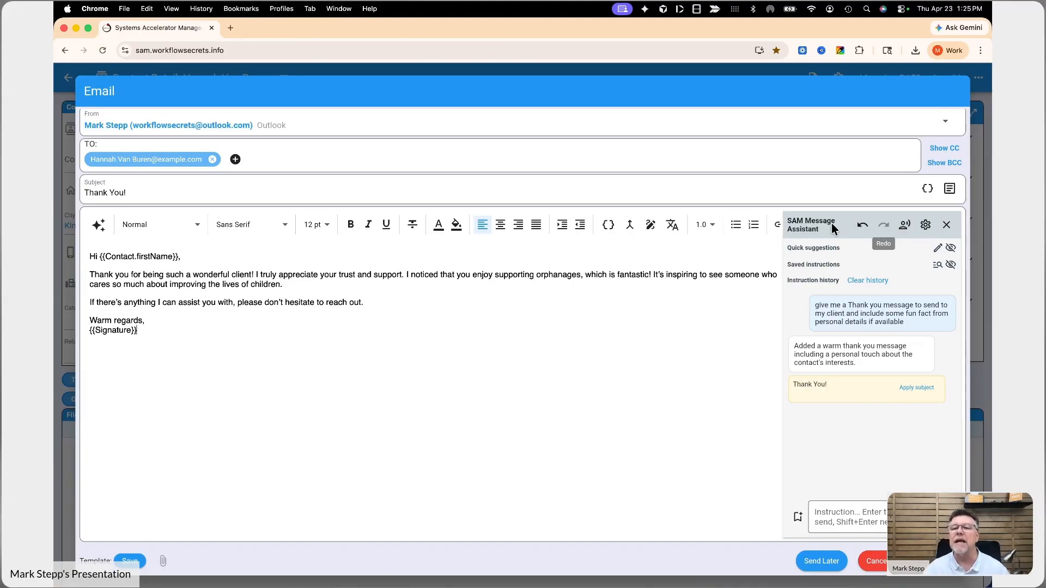
# - Preview another team member's voice, and apply the sender's own Assertive, Calm, Friendly and Warm voice styles to this assistant session only
pyautogui.click(906, 227)
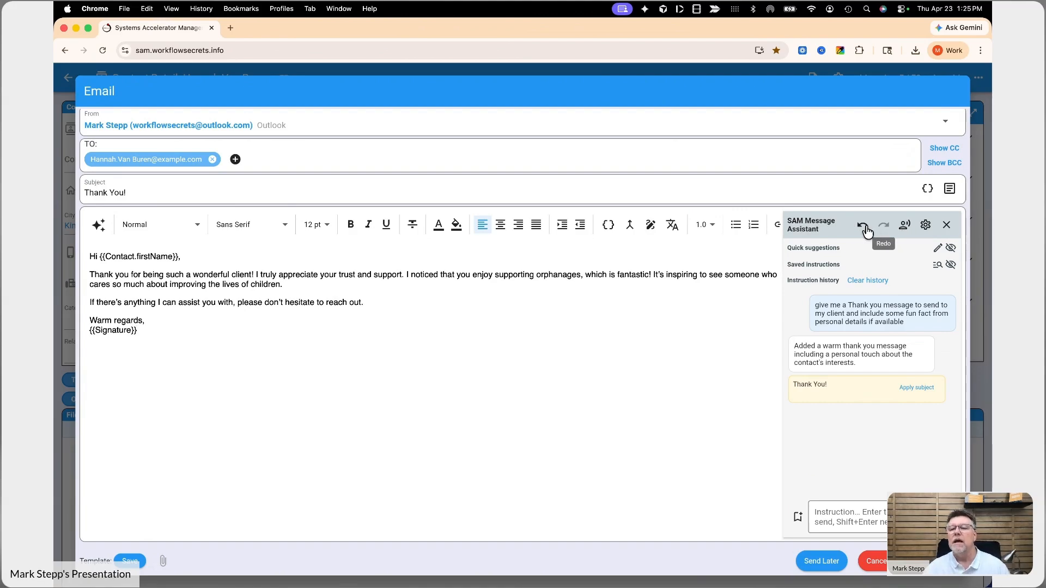
pyautogui.click(906, 224)
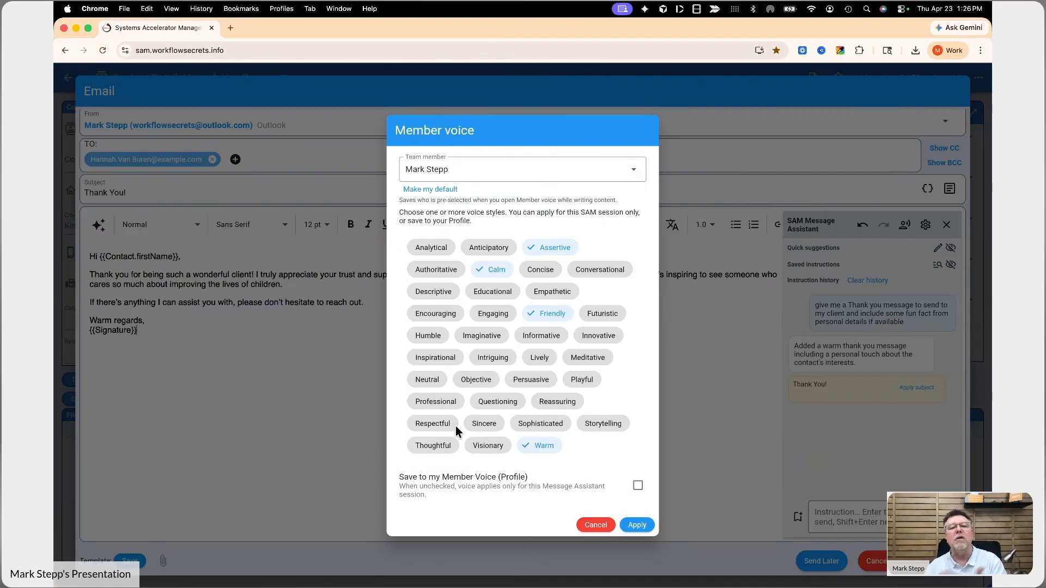
pyautogui.click(458, 177)
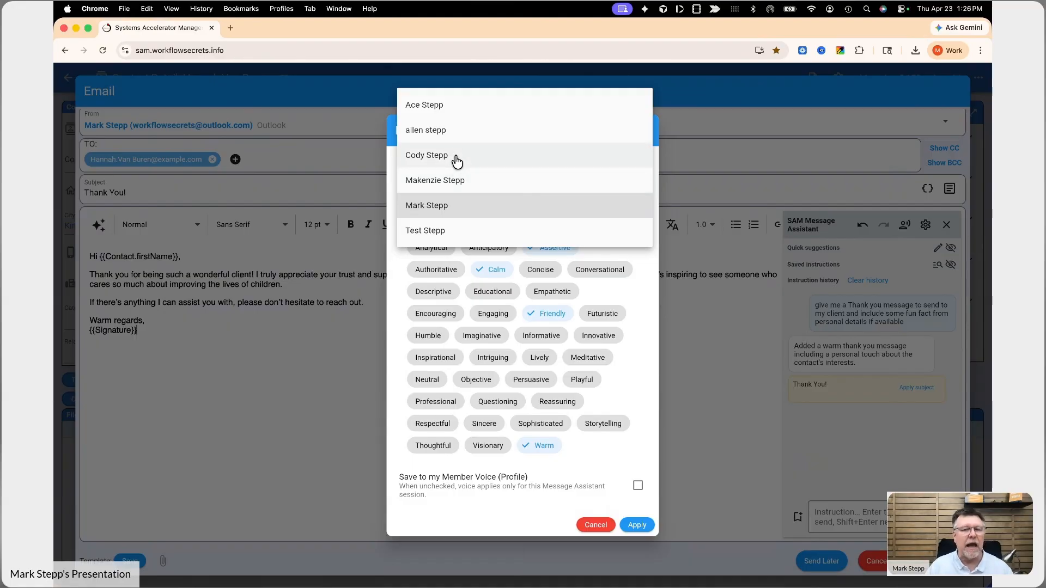
pyautogui.click(457, 158)
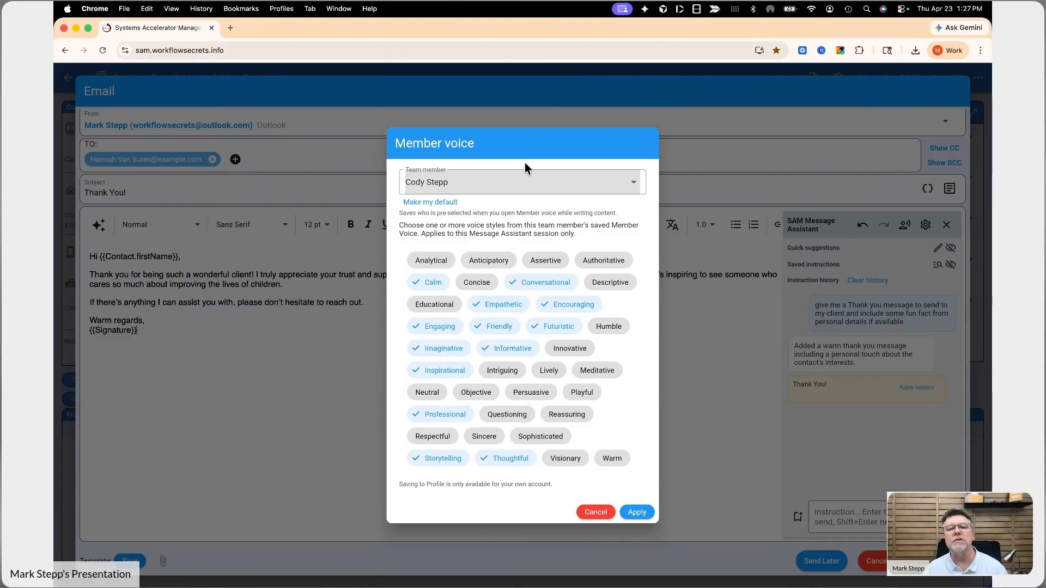
pyautogui.click(506, 188)
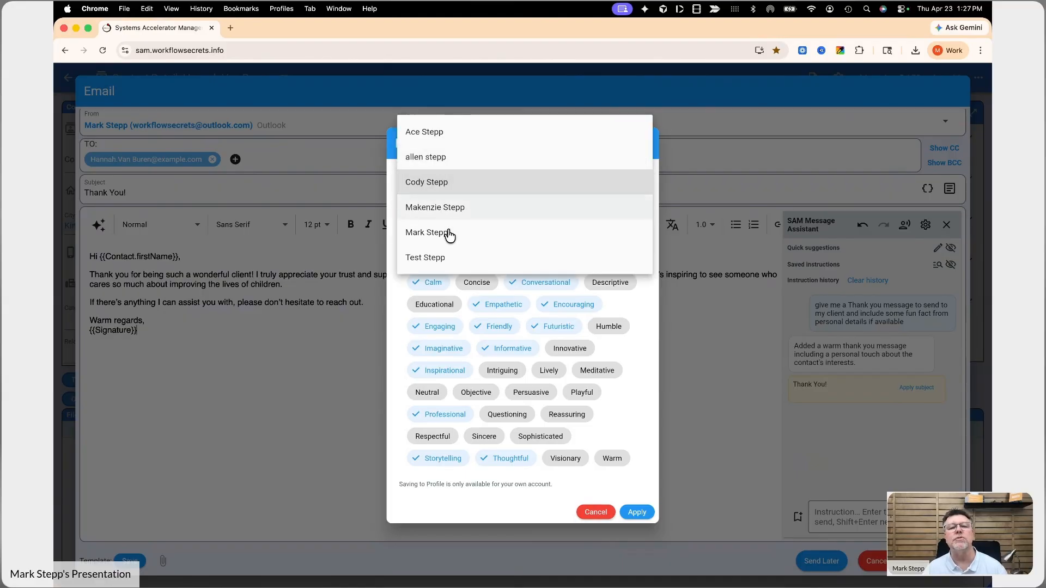
pyautogui.click(448, 236)
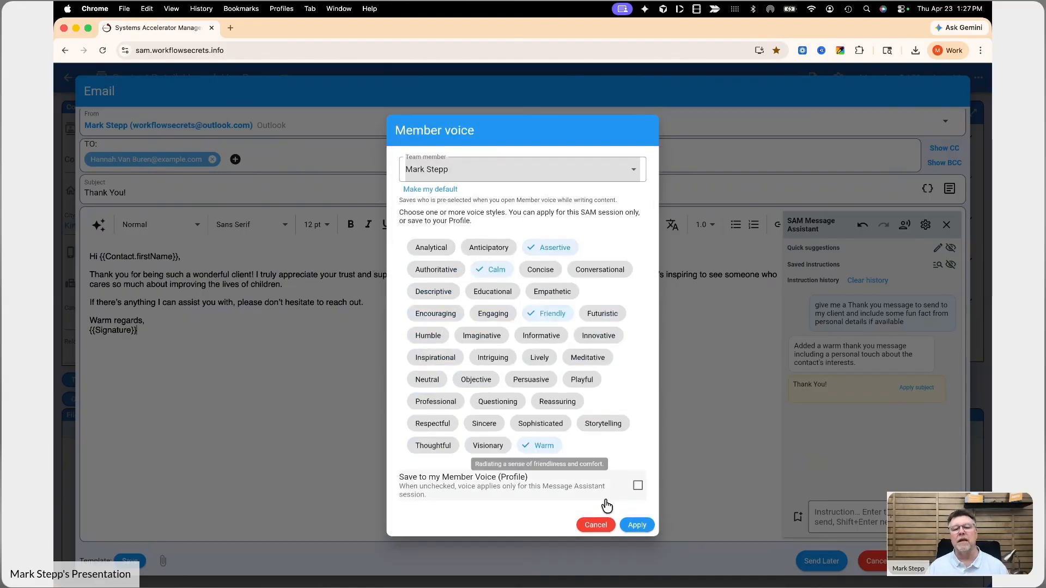
pyautogui.click(632, 525)
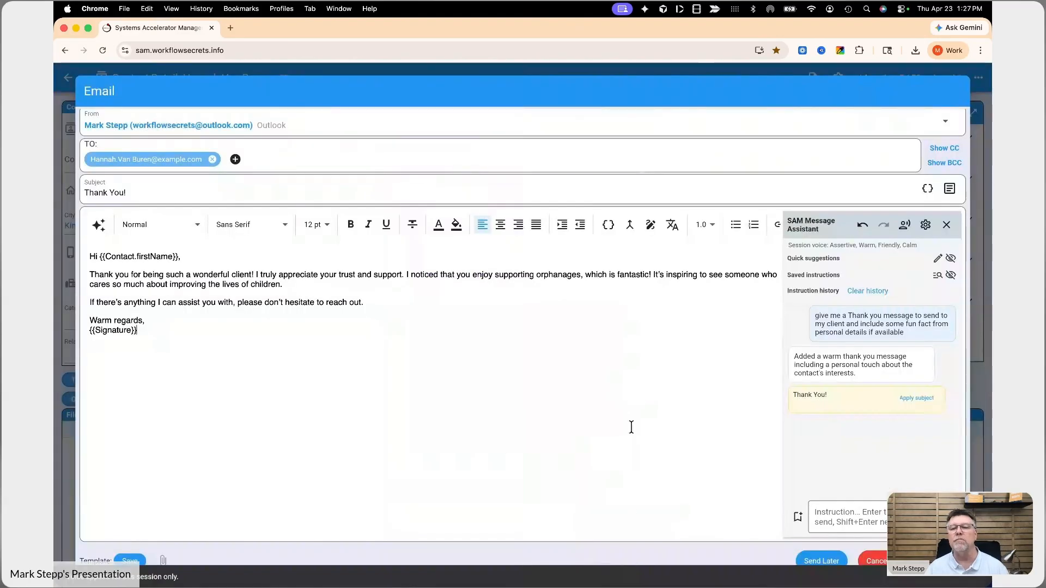
# - Review the Message Assistant settings for auto-applying instructions, quick suggestion bubbles and saved instruction chips without changing them
pyautogui.click(927, 226)
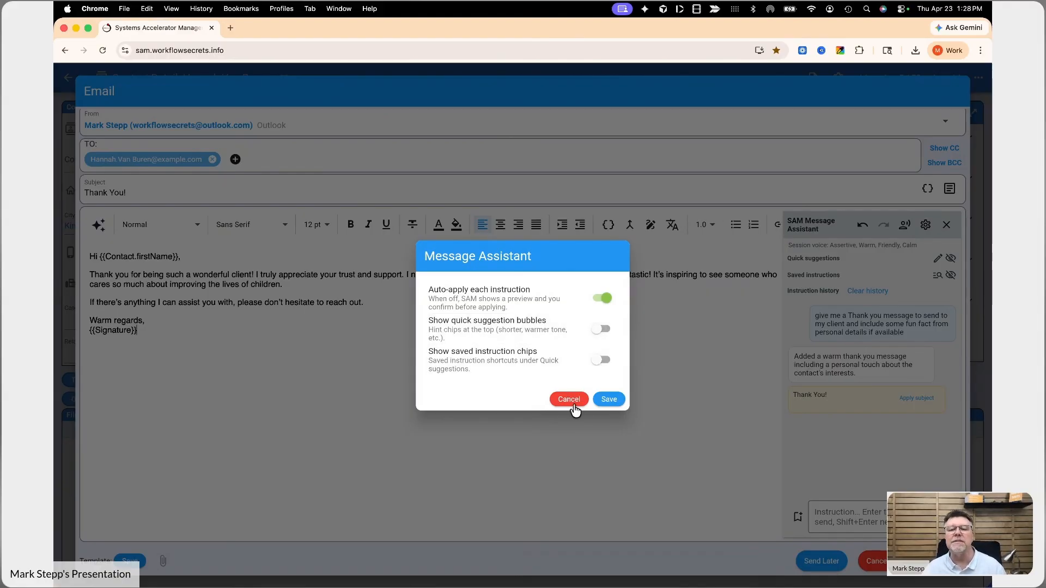
pyautogui.click(912, 279)
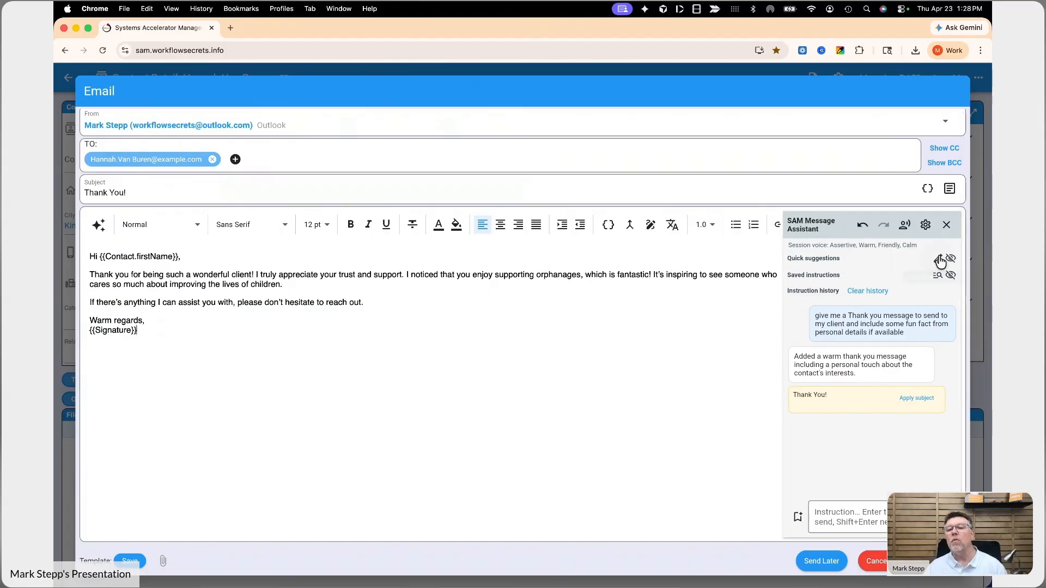
# - Show the quick suggestions and run "Warm up the tone while staying professional." on the drafted message
pyautogui.click(951, 261)
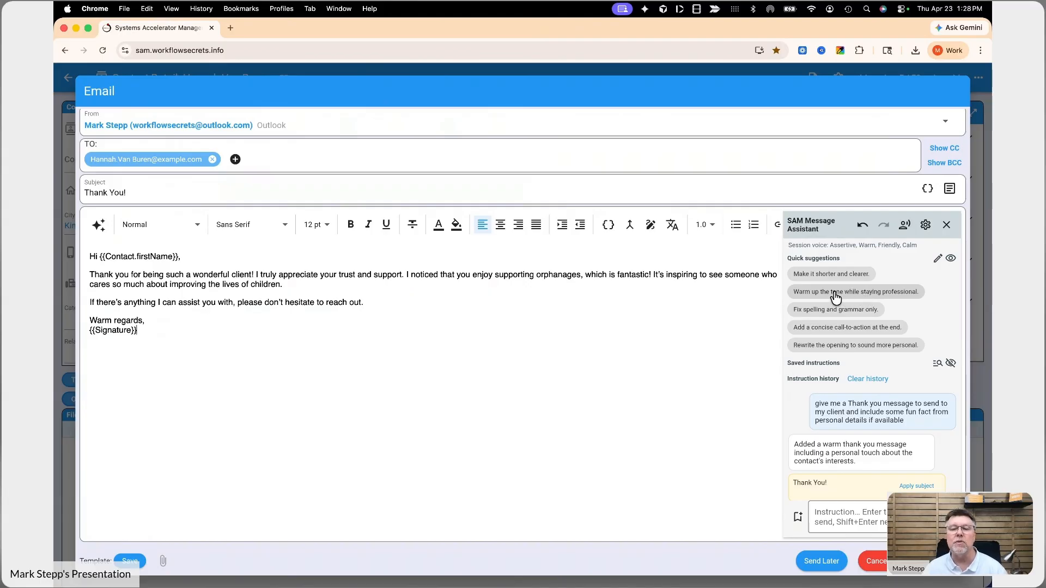
pyautogui.click(861, 297)
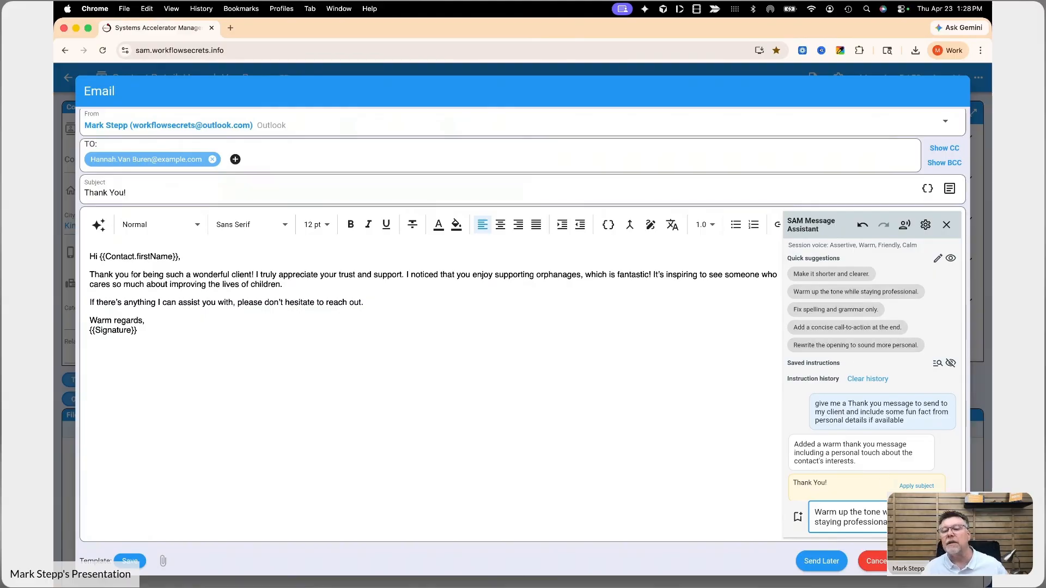
pyautogui.press('Return')
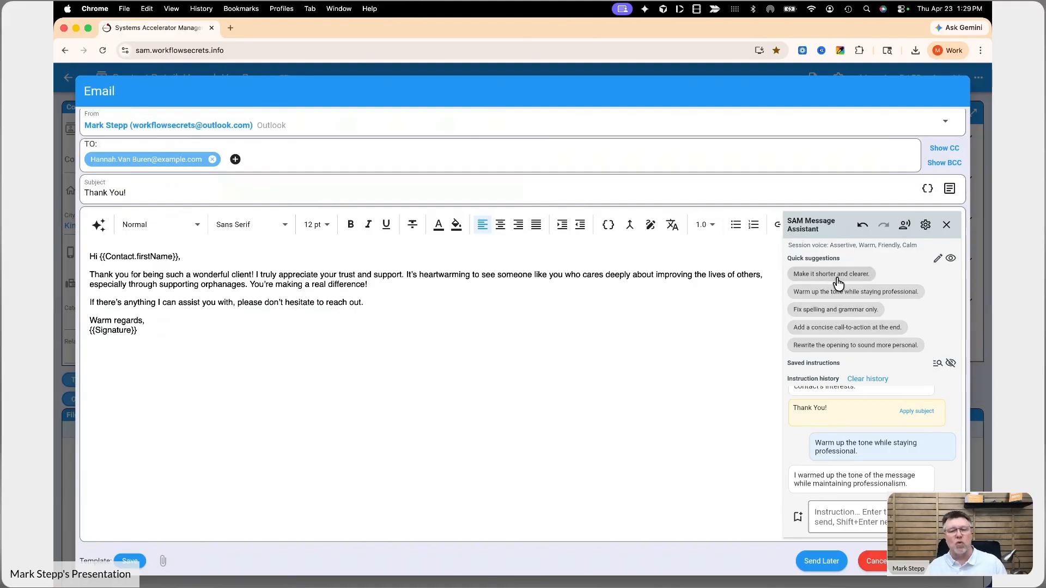
# - Review the quick suggestion texts and their entity types without saving changes, and hide the quick suggestions
pyautogui.click(936, 260)
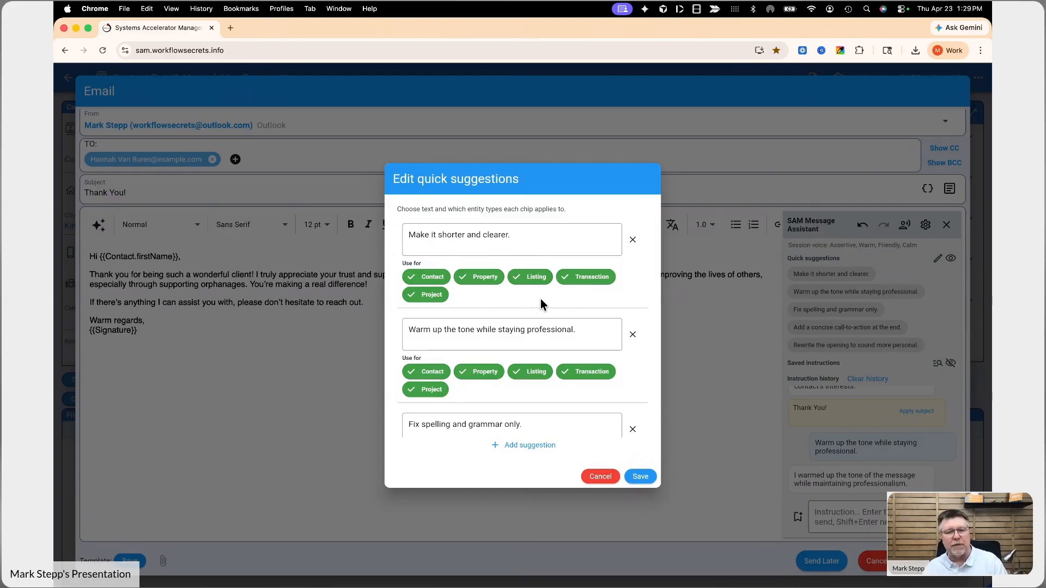
pyautogui.scroll(-5, 534, 349)
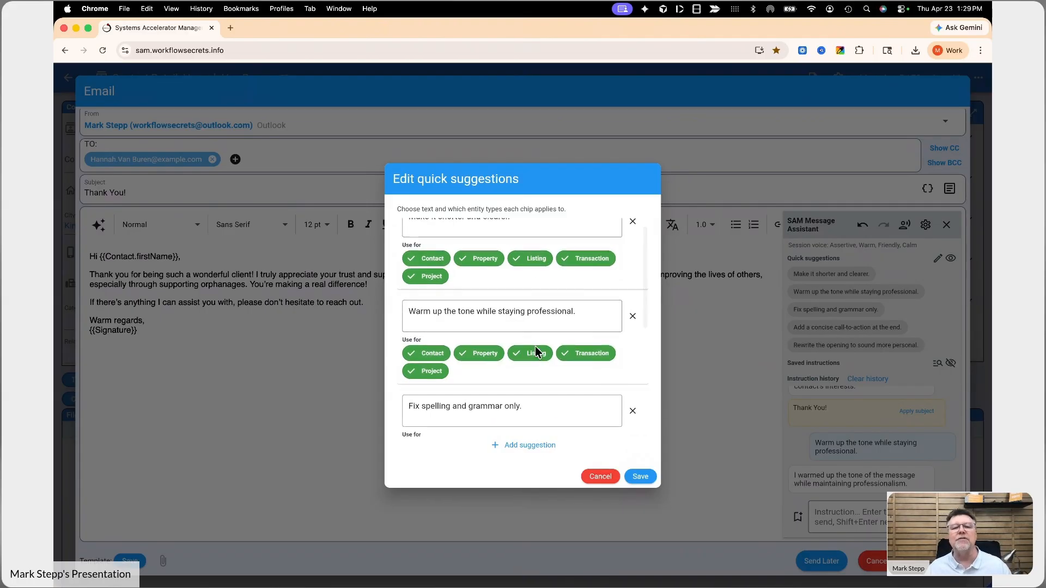
pyautogui.click(600, 475)
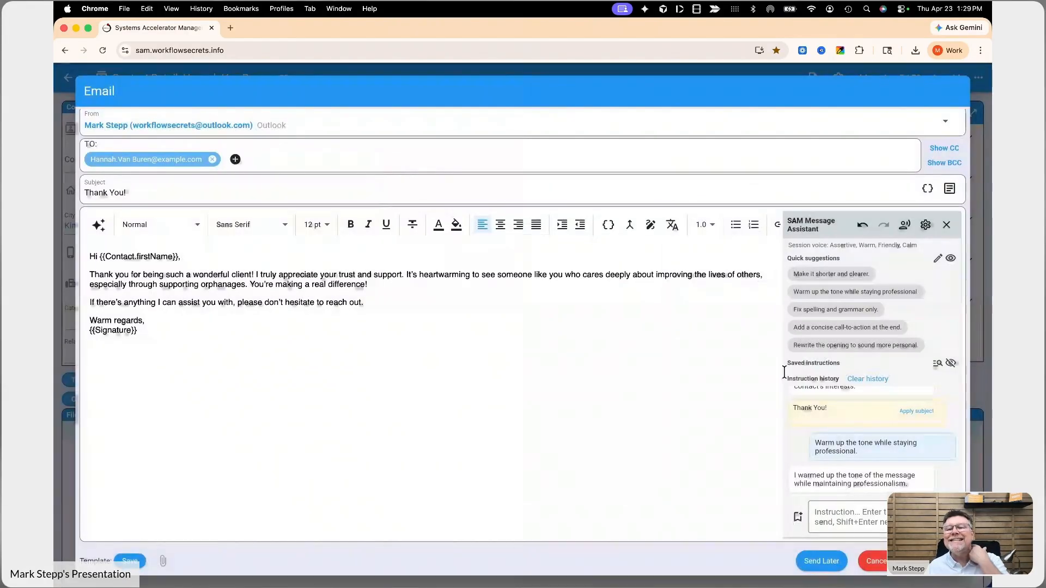
pyautogui.click(951, 259)
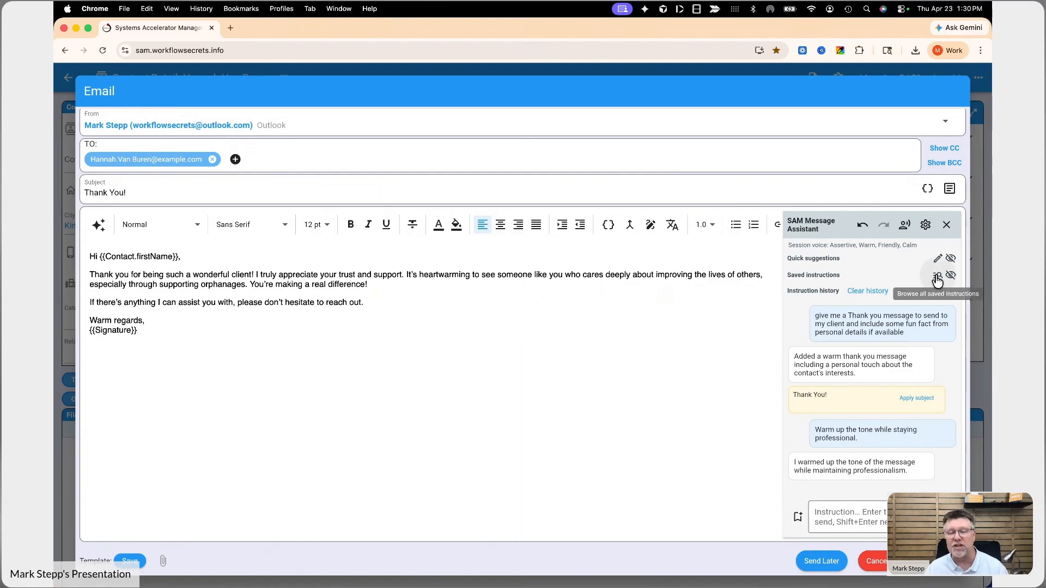
# - Browse the saved instructions and view the details of the Compelling Subject instruction without changing it
pyautogui.click(937, 278)
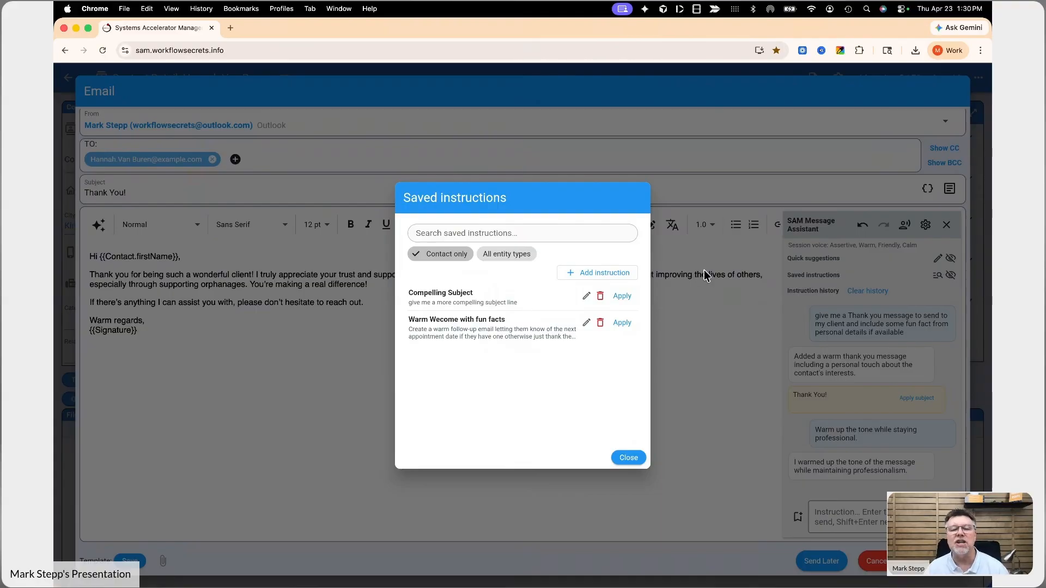
pyautogui.click(586, 296)
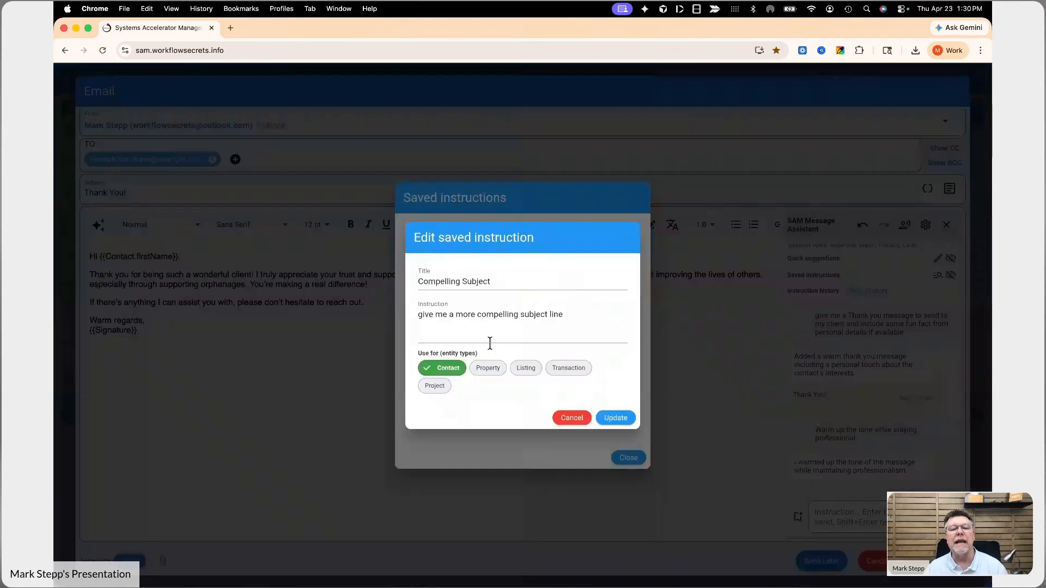
pyautogui.click(570, 421)
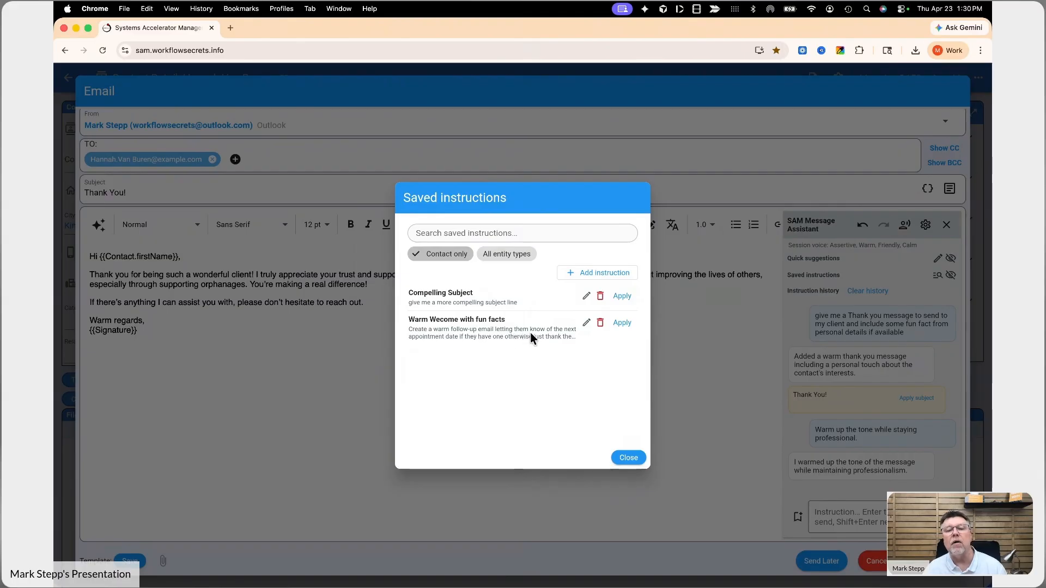
pyautogui.click(624, 460)
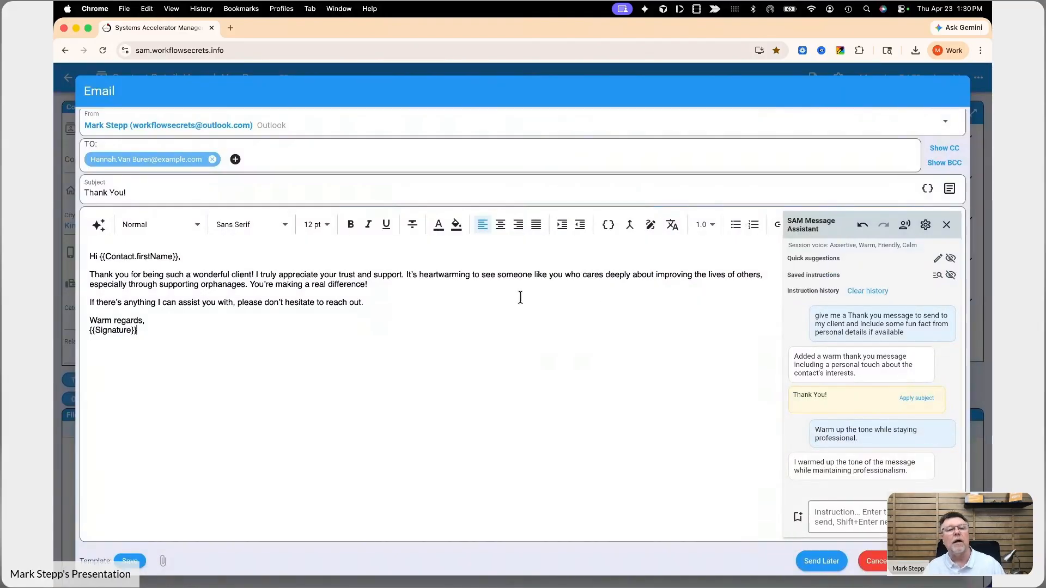
# - Clear the email's message body and subject line, and show the saved instruction shortcuts in the assistant
pyautogui.press('super+a')
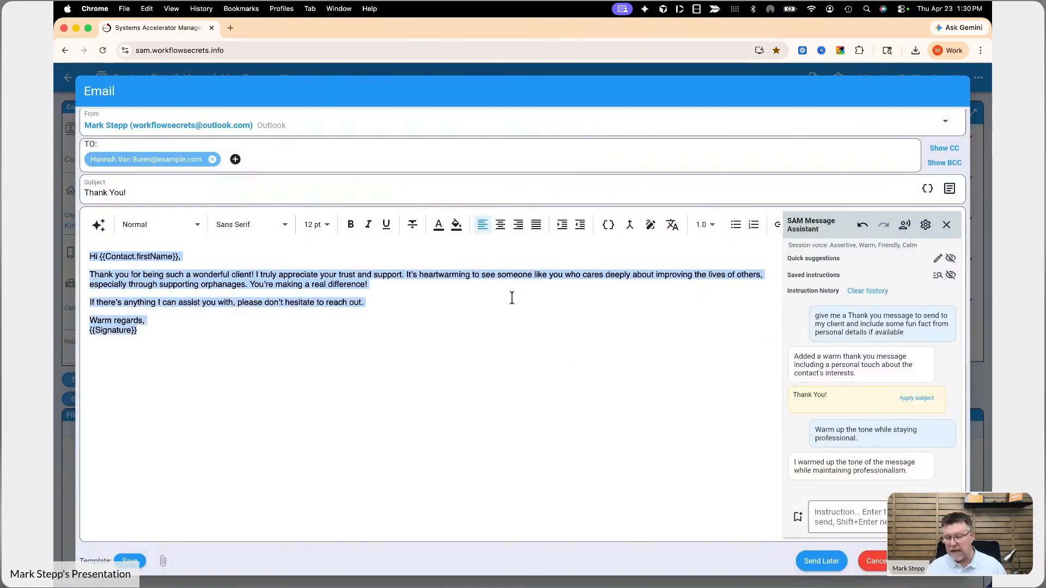
pyautogui.press('BackSpace')
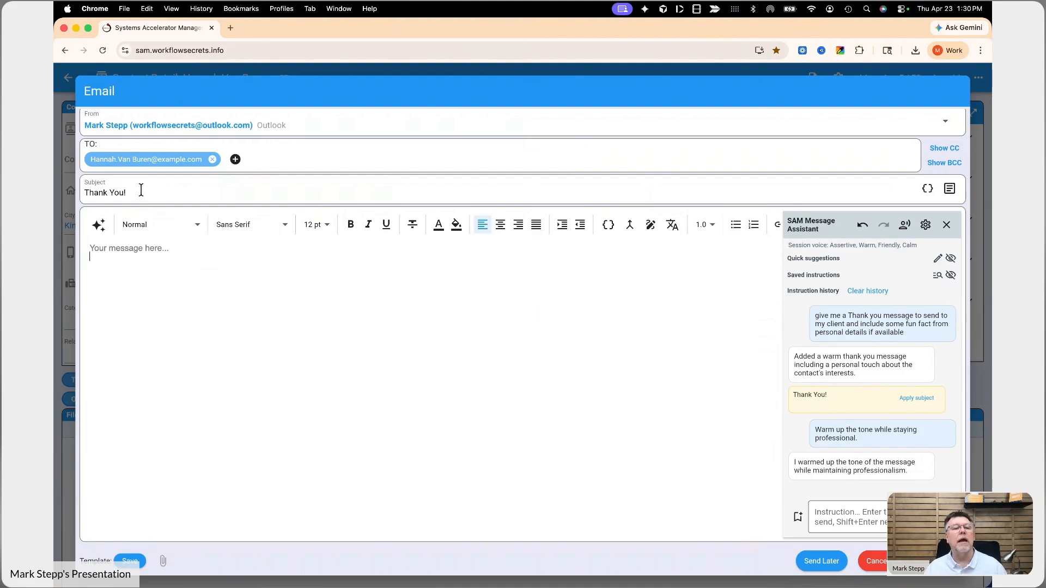
pyautogui.moveTo(140, 191); pyautogui.dragTo(83, 192)
pyautogui.press('BackSpace')
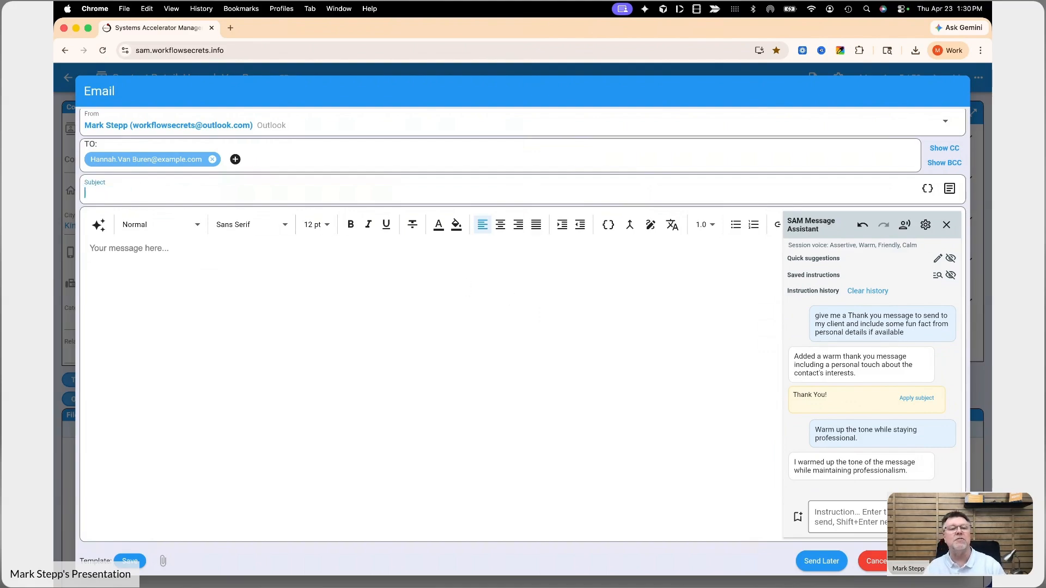
pyautogui.click(951, 277)
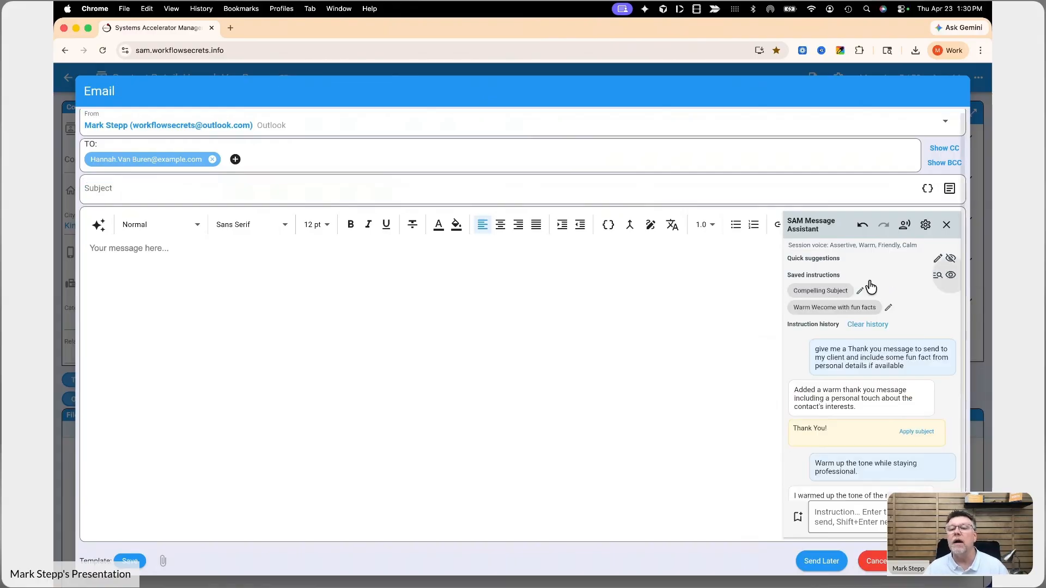
# - Generate a follow-up email from the saved instruction "Warm Wecome with fun facts"
pyautogui.click(843, 308)
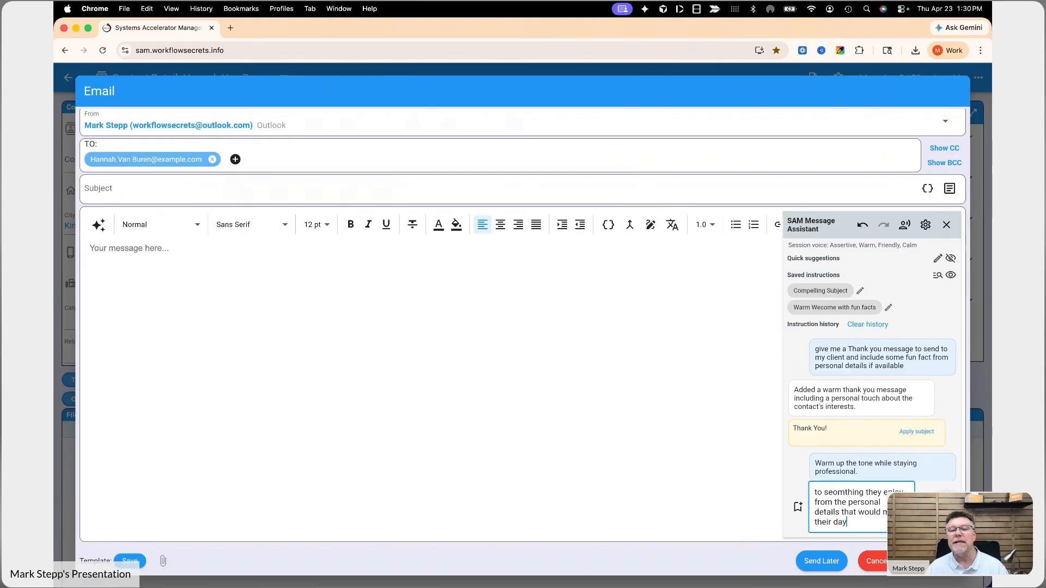
pyautogui.press('Return')
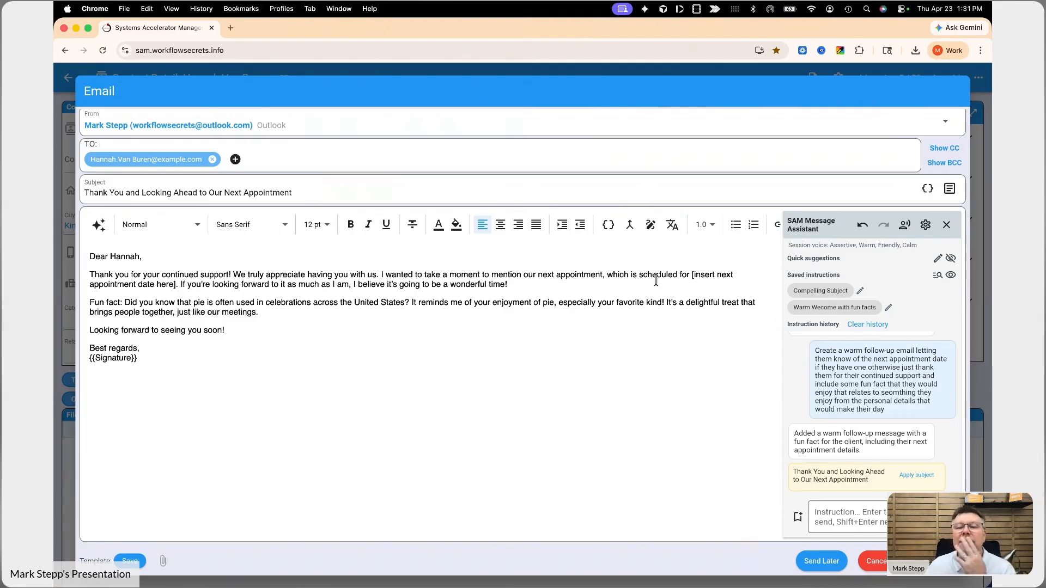
# - Select the text around the appointment date placeholder and try the instruction "use the next appoint date in the contact record" on it
pyautogui.moveTo(689, 277); pyautogui.dragTo(595, 299)
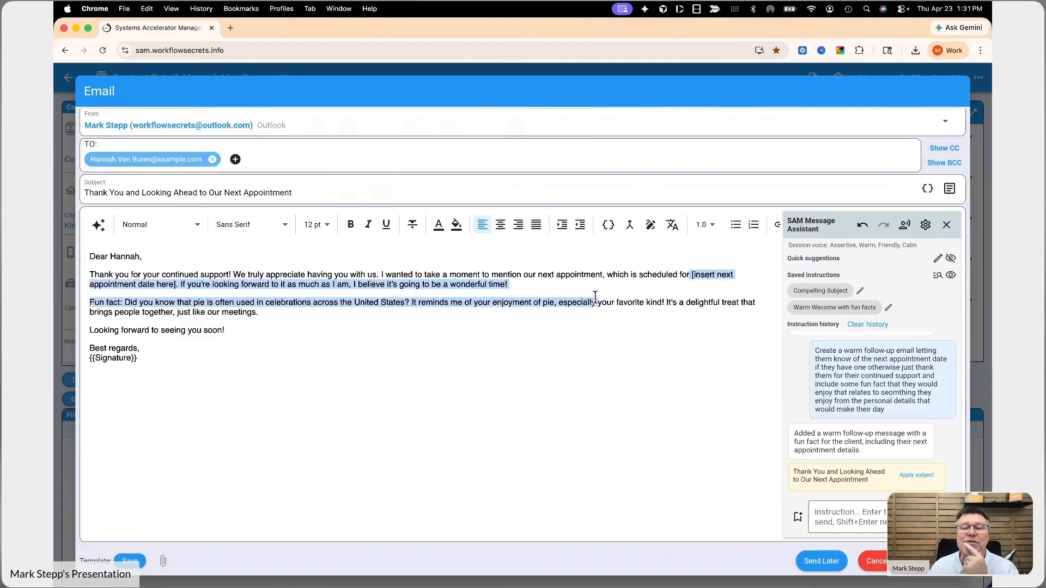
pyautogui.click(828, 507)
pyautogui.write('u')
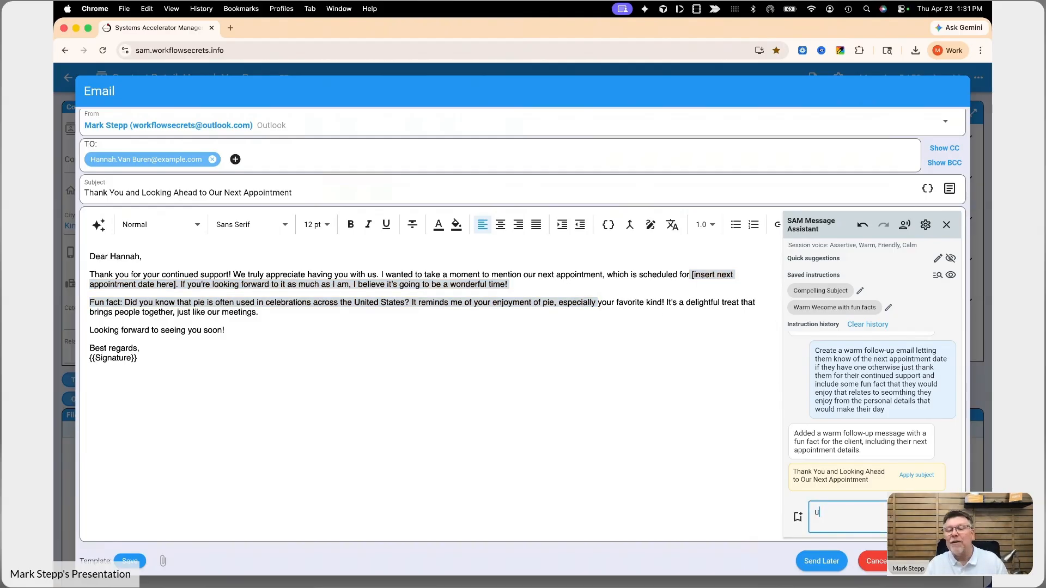
pyautogui.write('appoin')
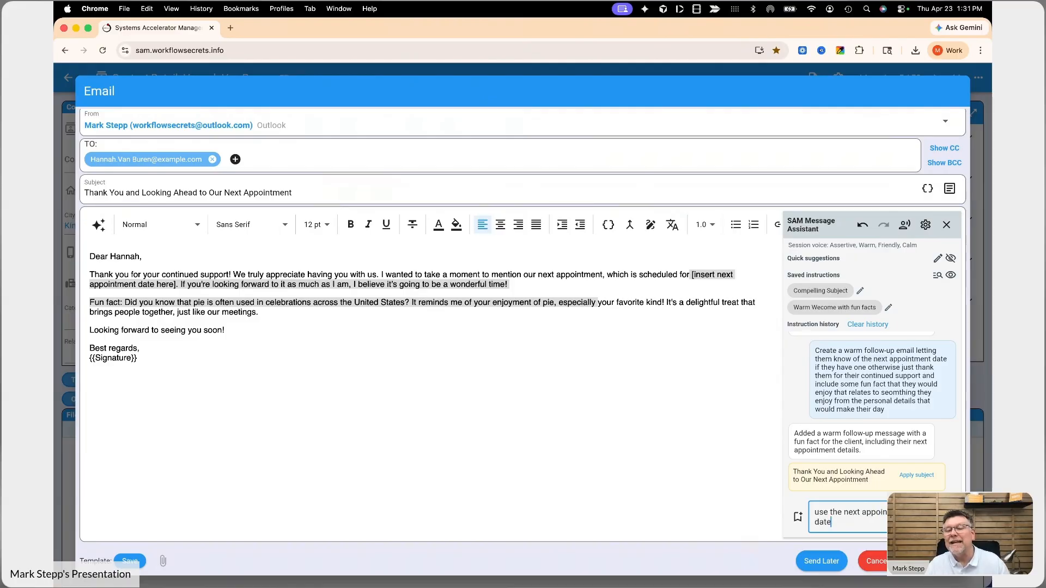
pyautogui.write('act record')
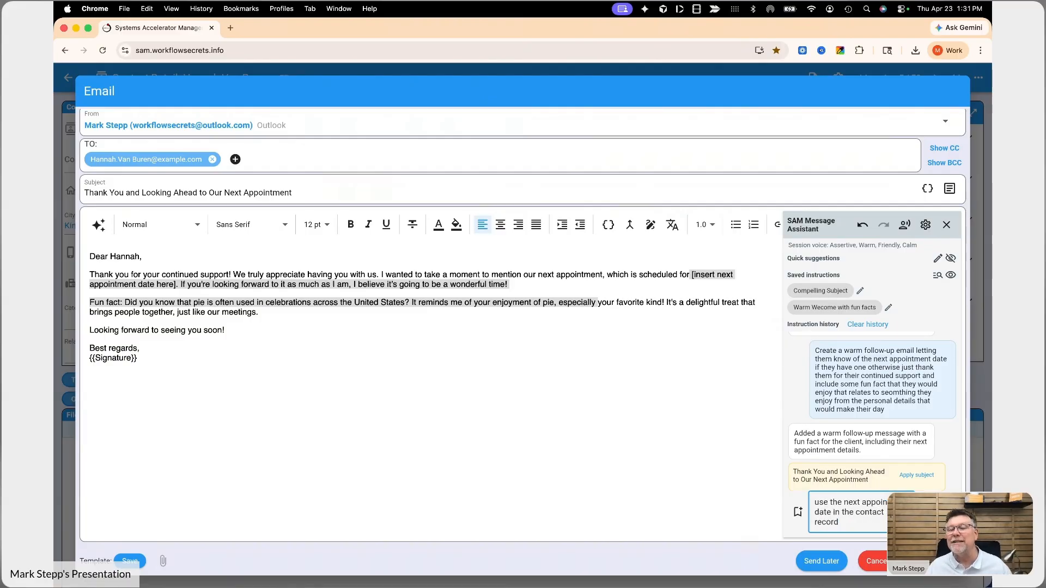
pyautogui.press('Return')
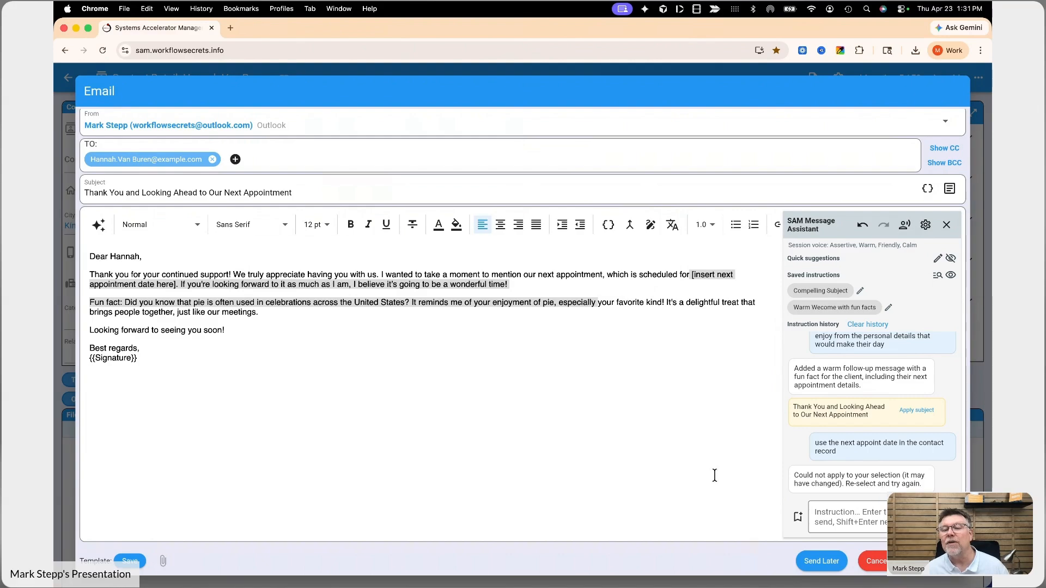
# - Deselect the message text and send the previous instruction "use the next appoint date in the contact record" to the assistant again
pyautogui.click(707, 420)
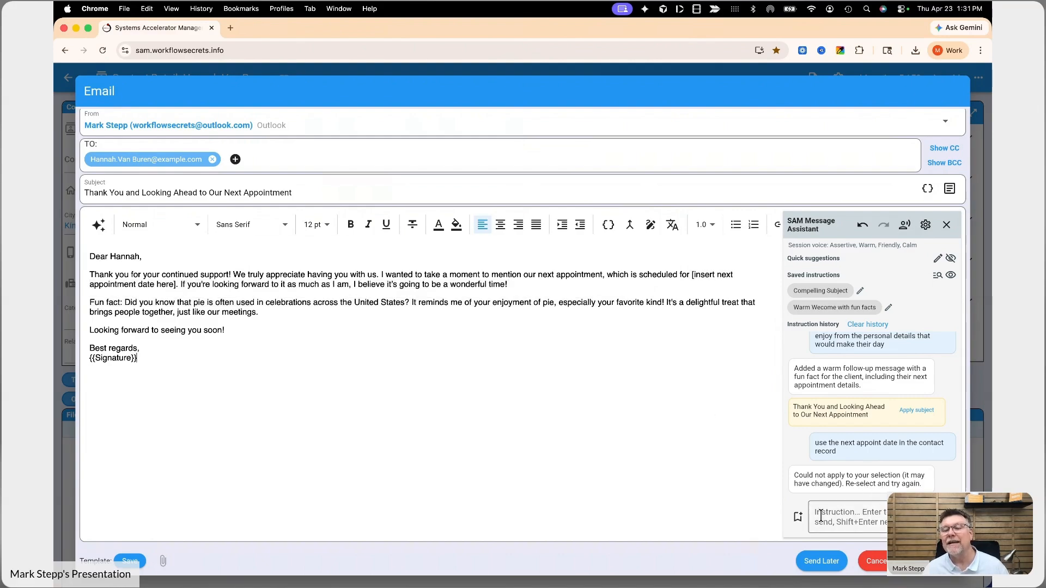
pyautogui.moveTo(815, 445); pyautogui.dragTo(852, 458)
pyautogui.press('super+c')
pyautogui.click(848, 502)
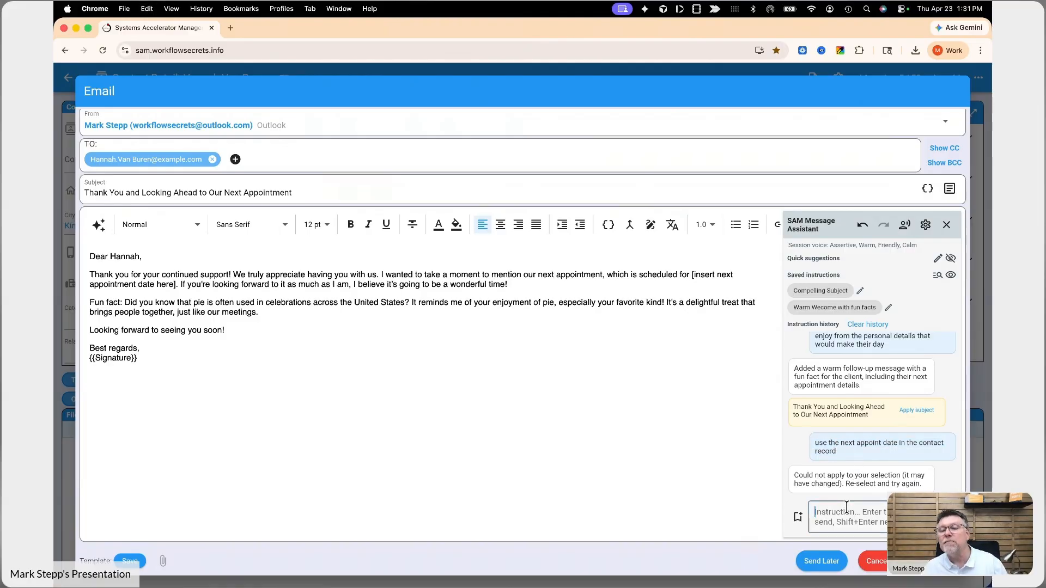
pyautogui.press('super+v')
pyautogui.press('Return')
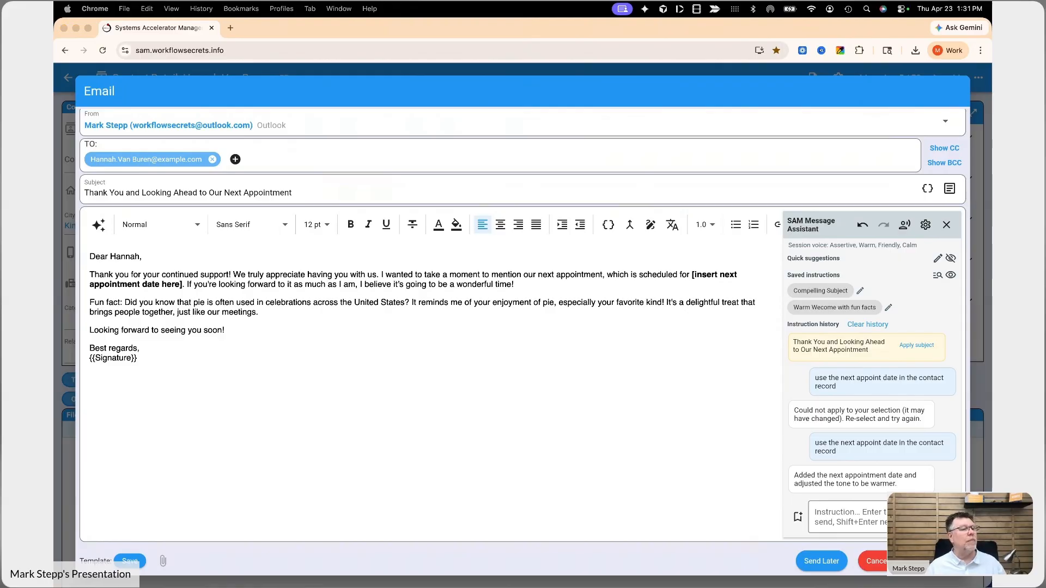
# - Delete the entire generated message body, leaving the email's subject line in place
pyautogui.click(531, 375)
pyautogui.press('super+a')
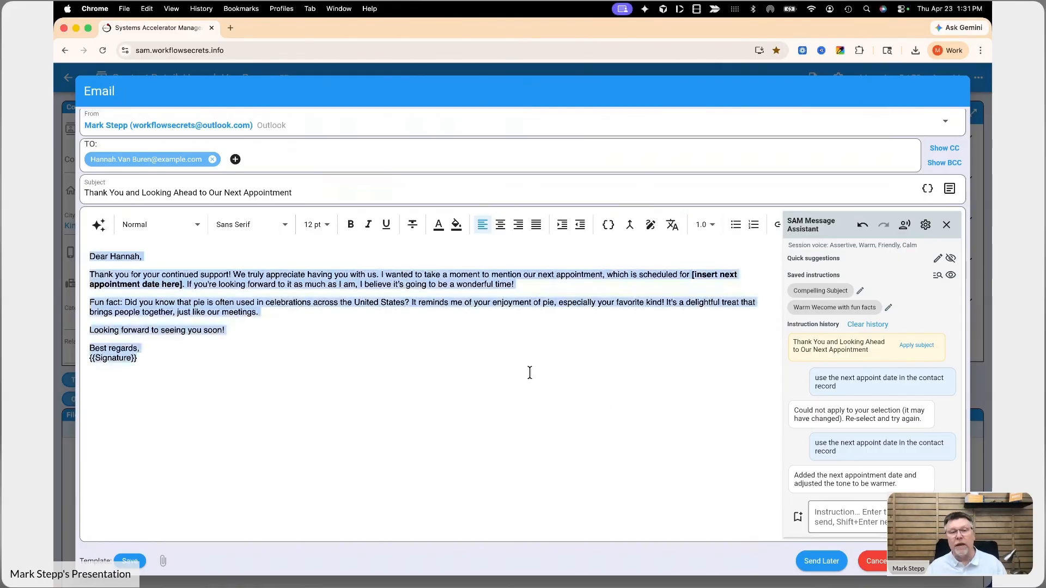
pyautogui.press('BackSpace')
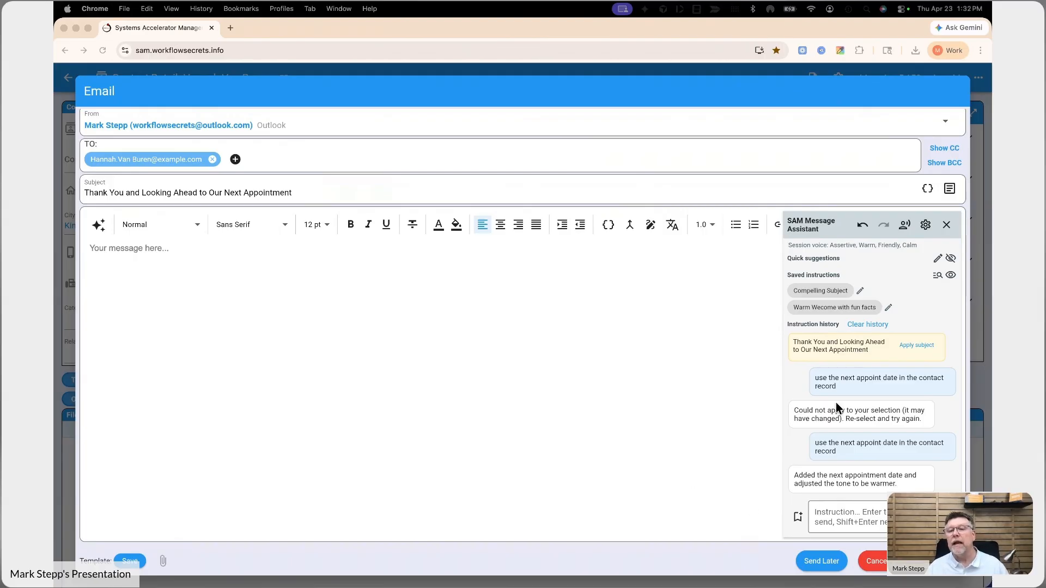
# - Save a Contact instruction titled "Rewrite message in correct format" that verifies paragraph formatting, corrects merge field codes and removes the subject from the body
pyautogui.click(824, 274)
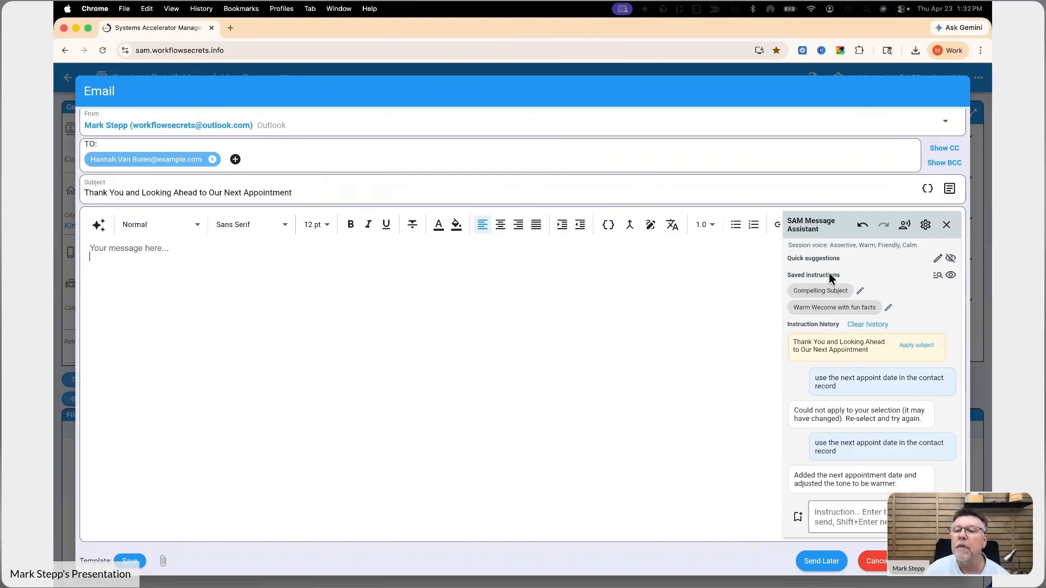
pyautogui.click(937, 277)
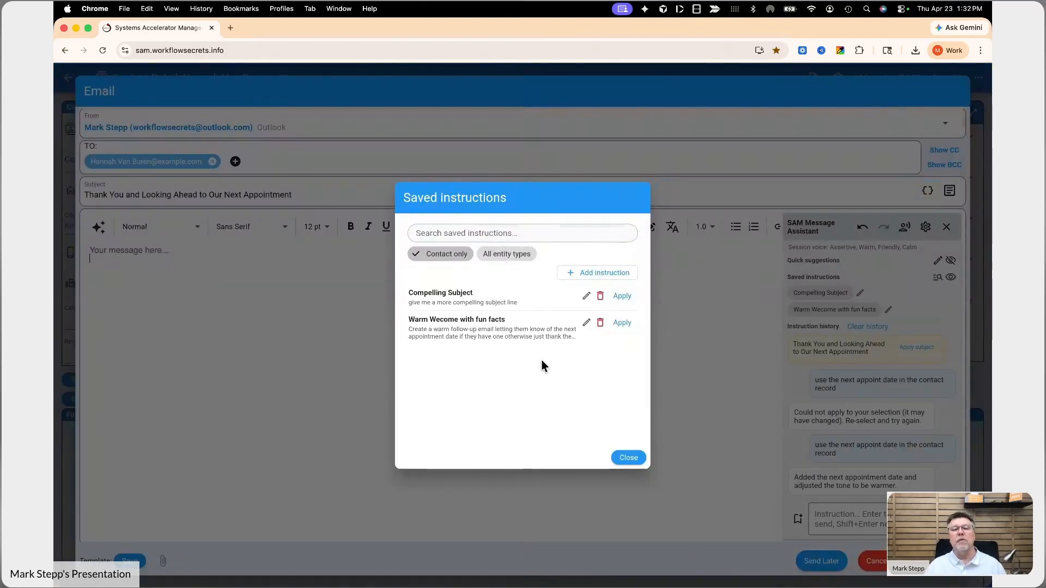
pyautogui.click(589, 271)
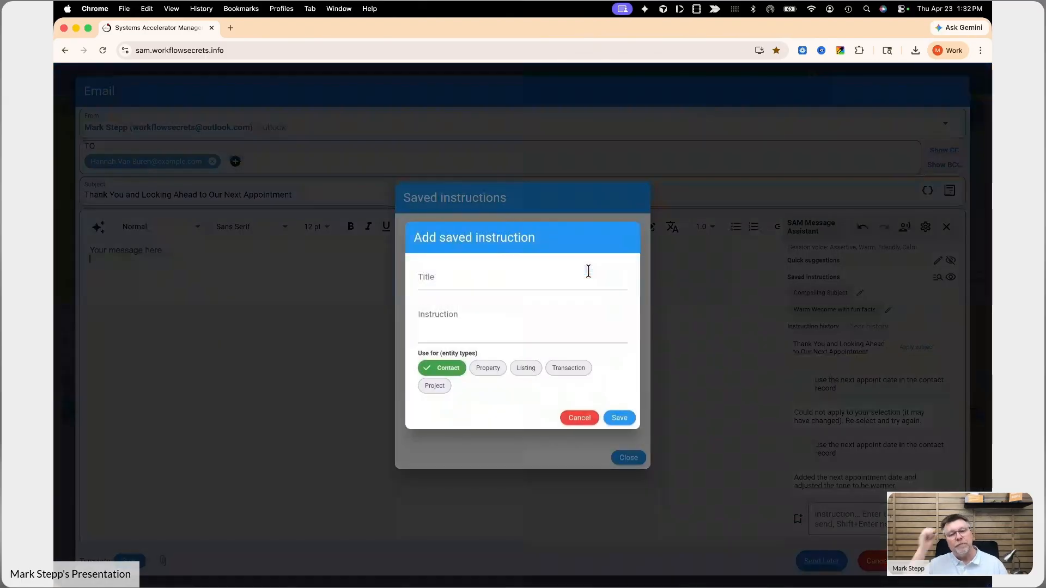
pyautogui.click(471, 327)
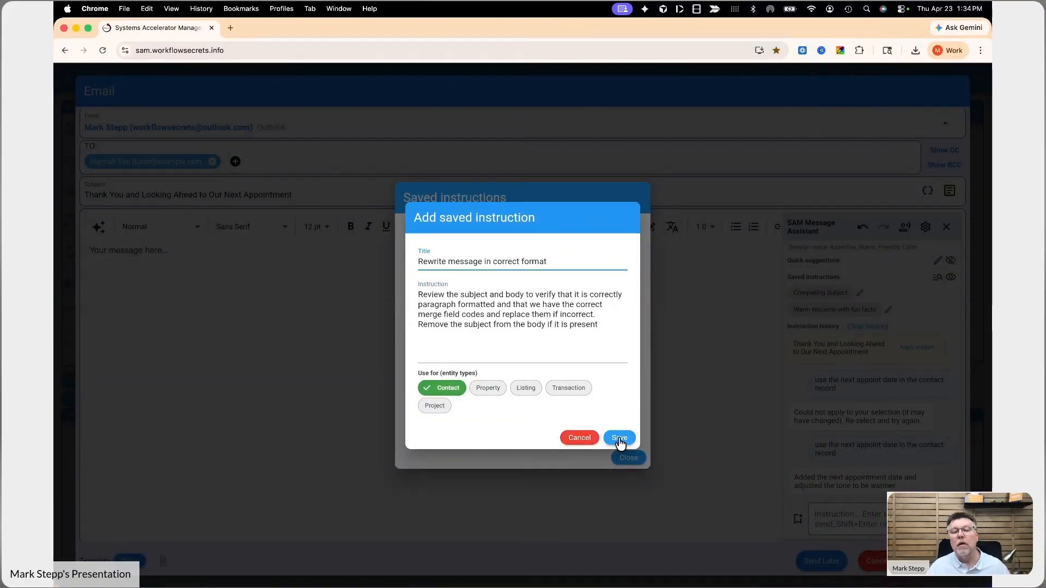
pyautogui.click(619, 437)
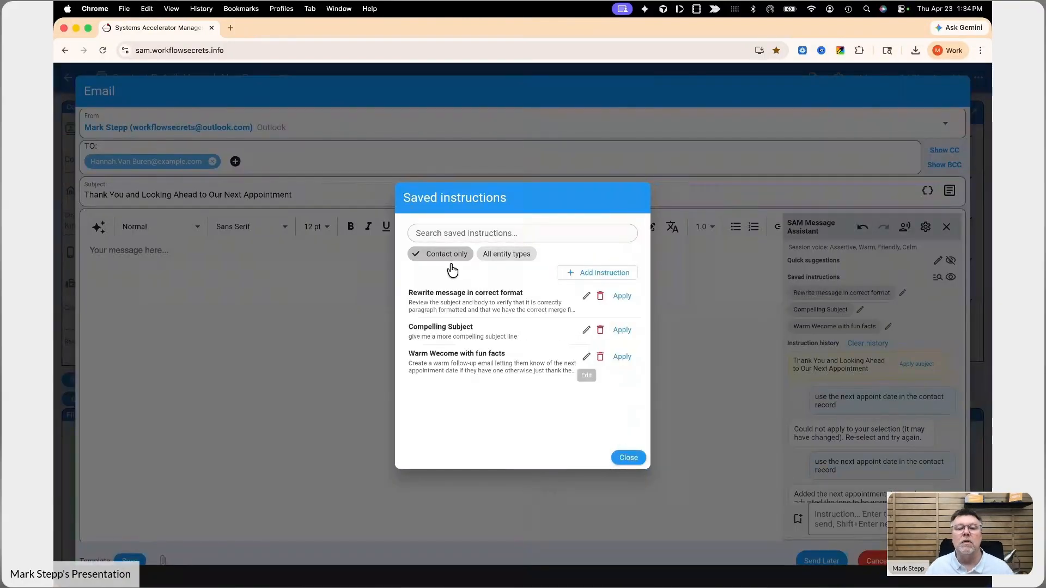
pyautogui.click(669, 453)
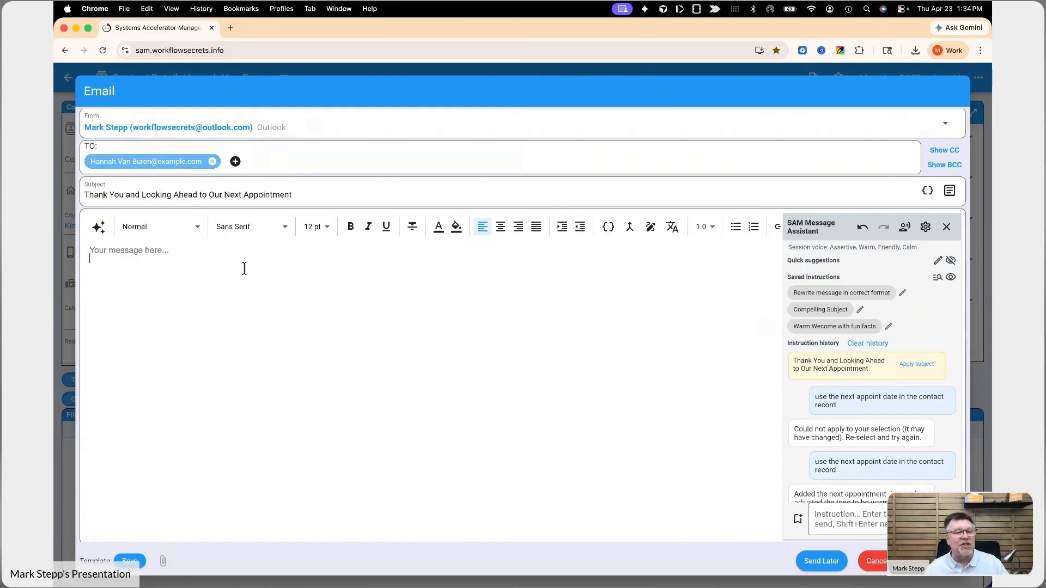
# - Fill the message body with the draft beginning "Subject: Nice to meet you, {{First Name}}" and clear the email's subject field
pyautogui.write('Subject: Nice to meet you, {{First Name}} Hi {{First Name}}, I was referred to you regarding your home and wanted to reach out personally. If it’s helpful, I’m happy to provide a clear, realistic value for your home based on what buyers are actually paying right now, not automated estimates. If you’re still early in the process, I’m also glad to simply answer questions and help you think through your options. I’ve been selling homes across San Diego for over 40 years and have closed more than 2,200 sales. What matters most right now is pricing correctly and positioning the home properly from day one. I’ve attached a few items so you can get a sense of how I work. No pressure at all. I’m here as a resource. All the best,')
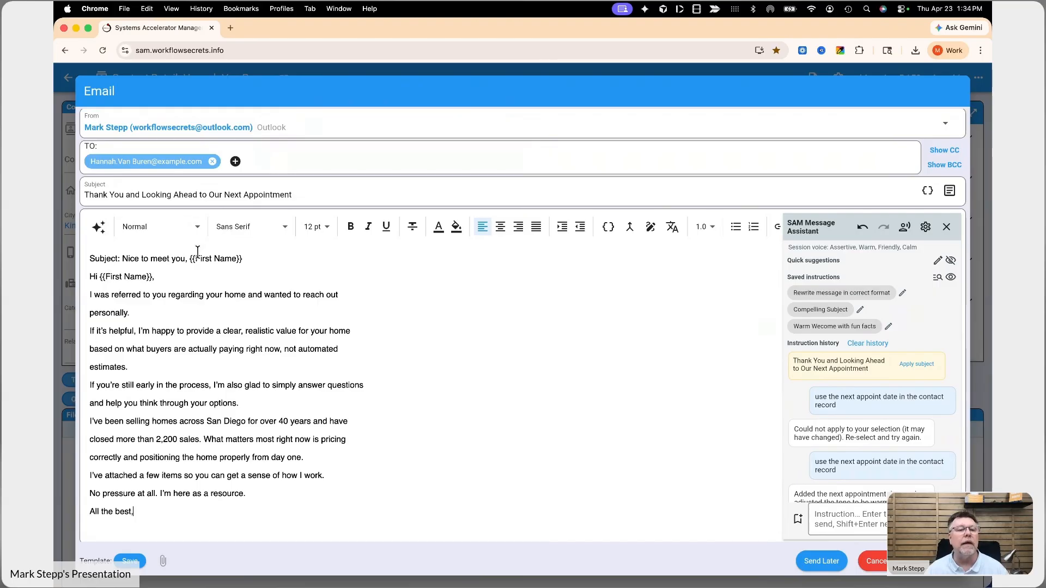
pyautogui.moveTo(189, 258); pyautogui.dragTo(258, 258)
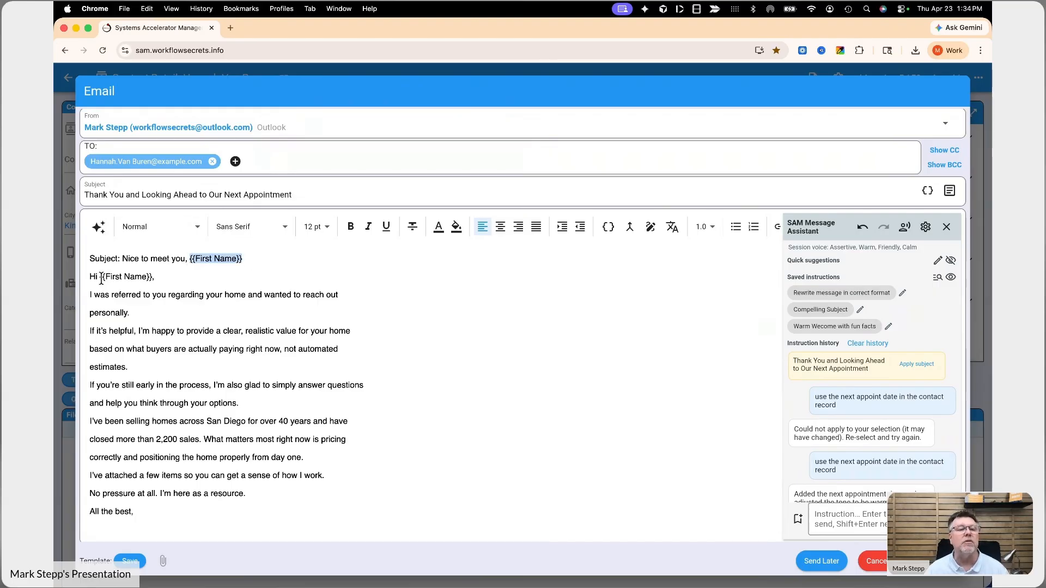
pyautogui.moveTo(102, 278); pyautogui.dragTo(163, 275)
pyautogui.moveTo(87, 257); pyautogui.dragTo(281, 255)
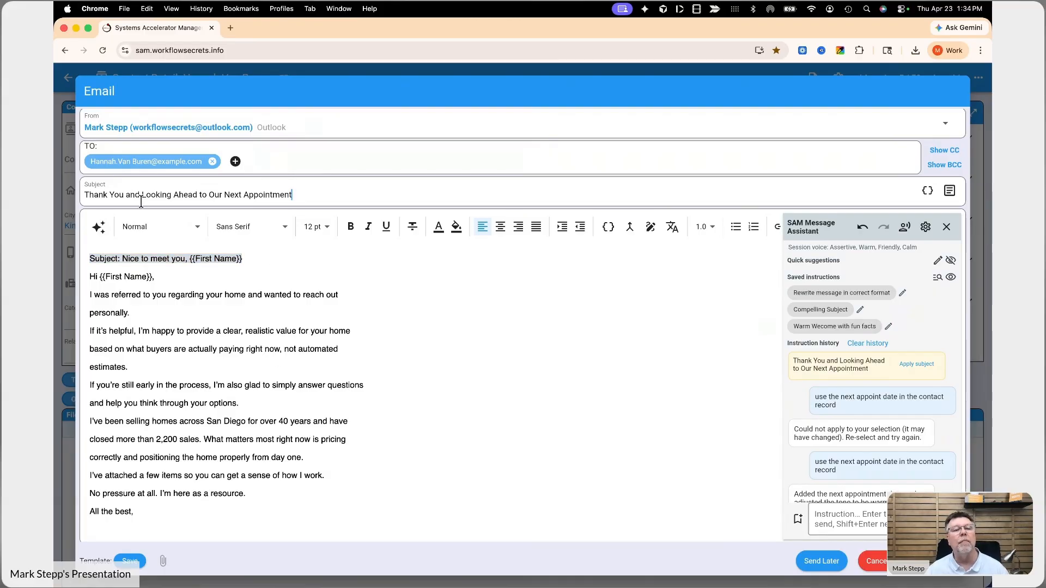
pyautogui.moveTo(293, 195); pyautogui.dragTo(61, 201)
pyautogui.press('BackSpace')
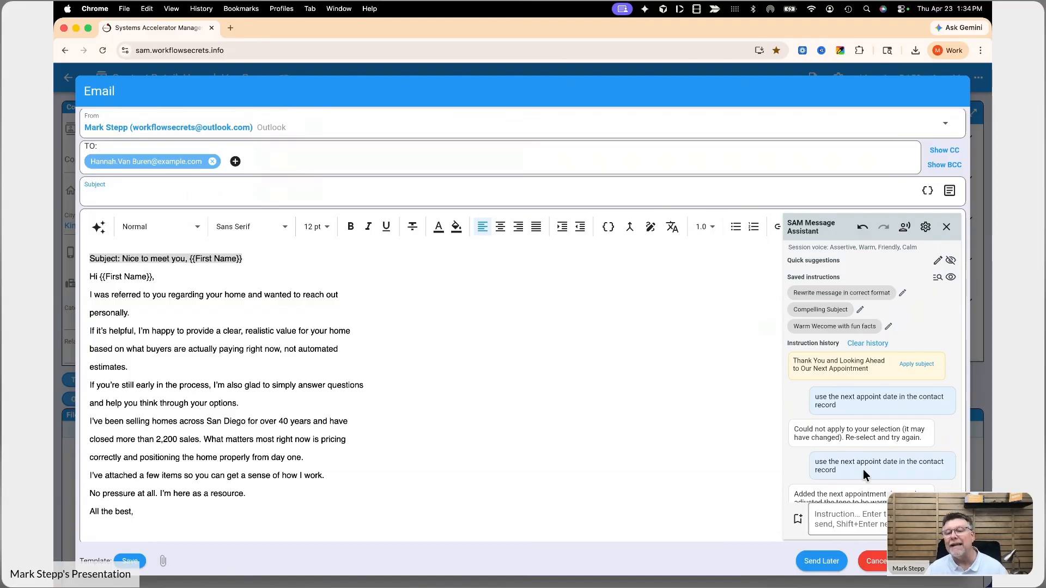
# - Try the saved instruction "Rewrite message in correct format" with the draft's subject line selected, and undo the assistant's change
pyautogui.click(831, 296)
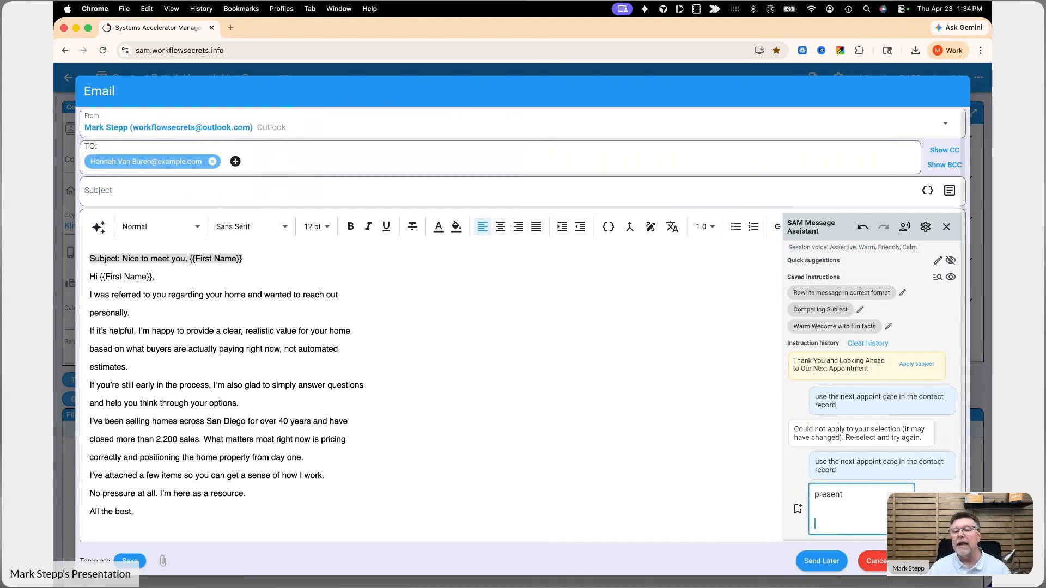
pyautogui.press('Return')
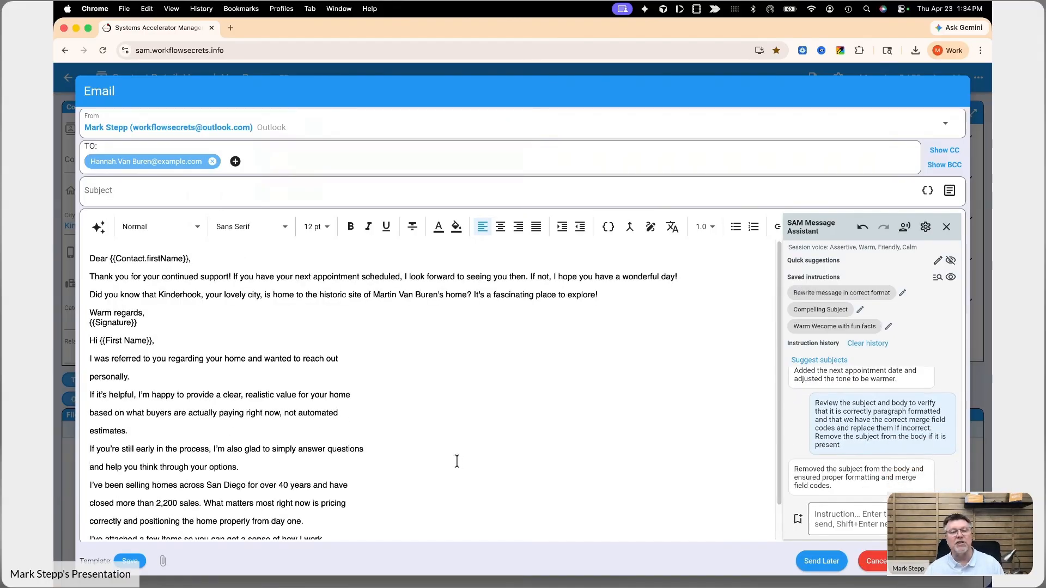
pyautogui.click(862, 232)
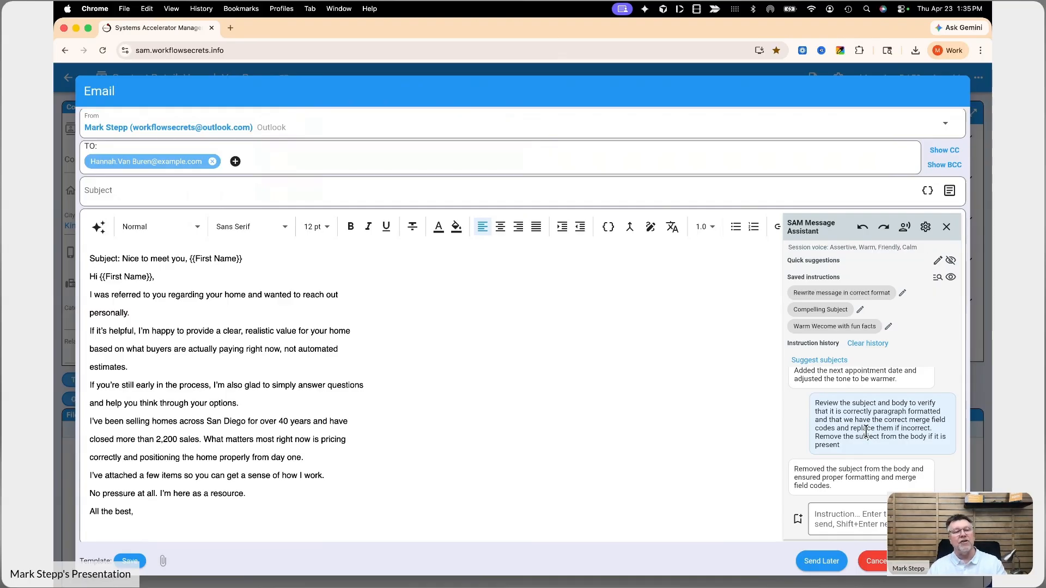
# - Run "Rewrite message in correct format" with the full "Nice to meet you" draft text appended to the instruction
pyautogui.click(866, 514)
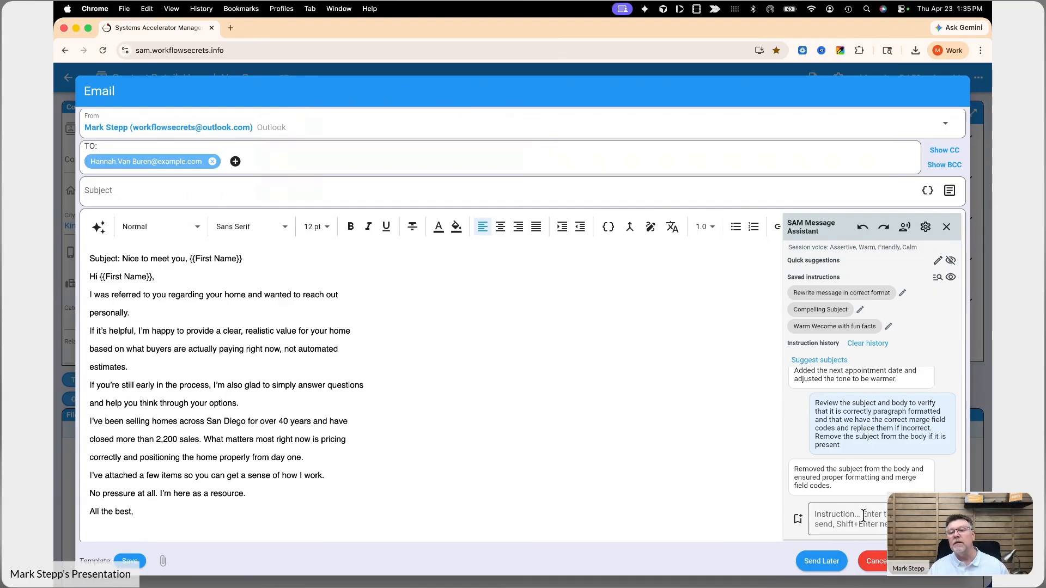
pyautogui.click(867, 293)
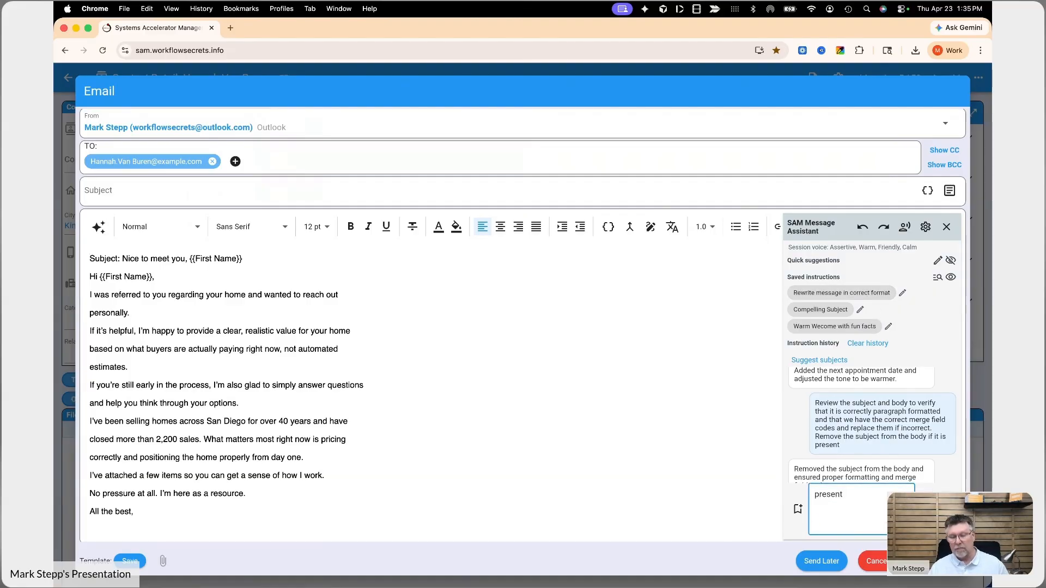
pyautogui.press('super+v')
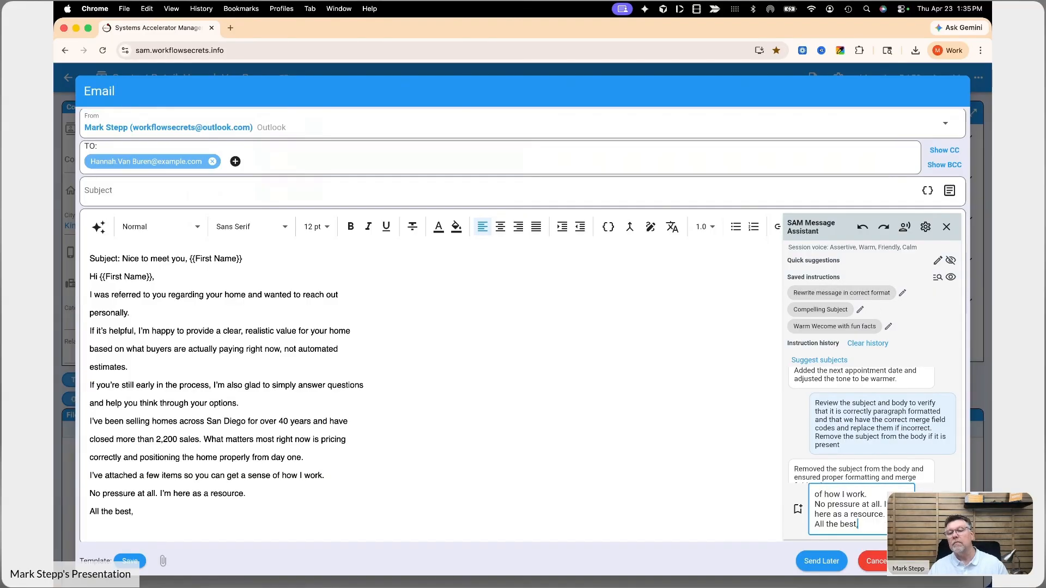
pyautogui.press('Return')
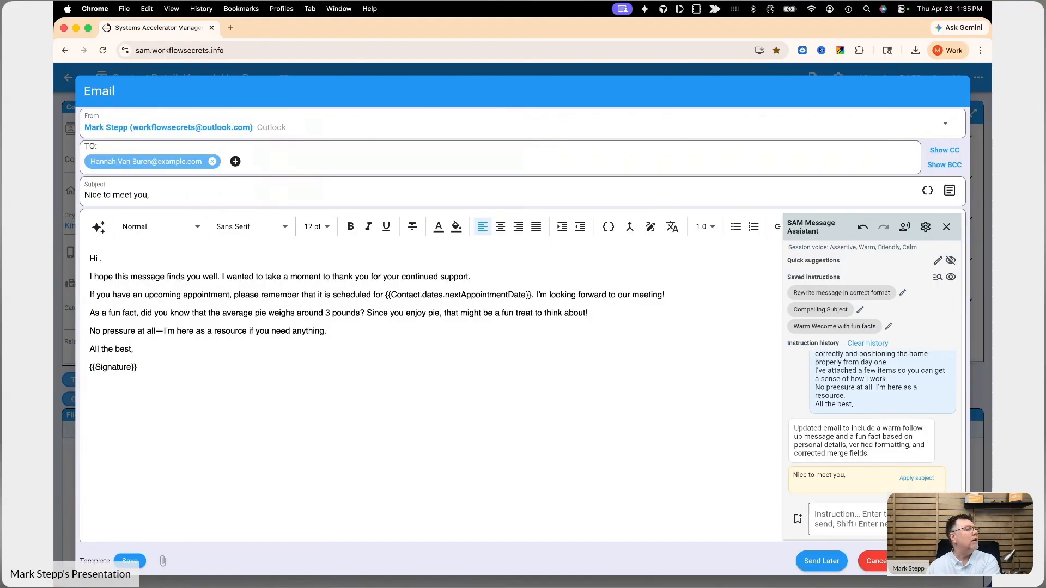
# - Review the rewritten message's fun fact and greeting, and compare them with the draft sent in the instruction history
pyautogui.press('super+shift+Left')
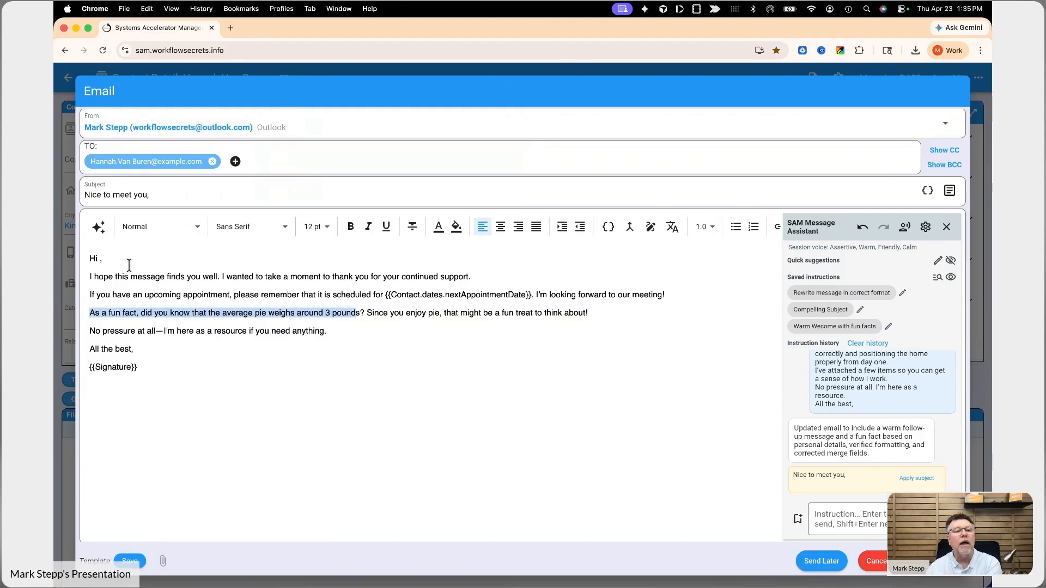
pyautogui.click(118, 258)
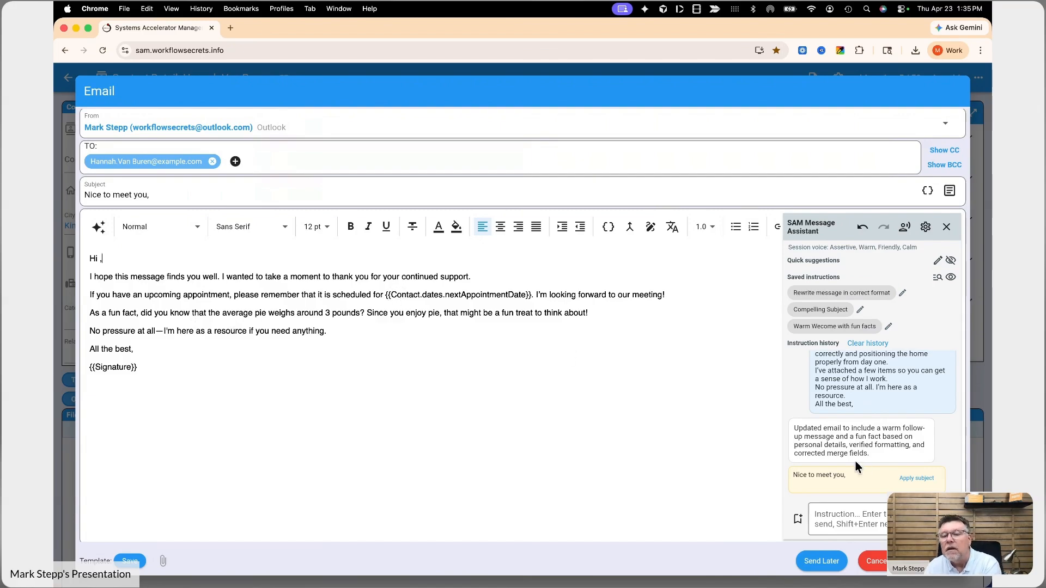
pyautogui.scroll(-1, 853, 461)
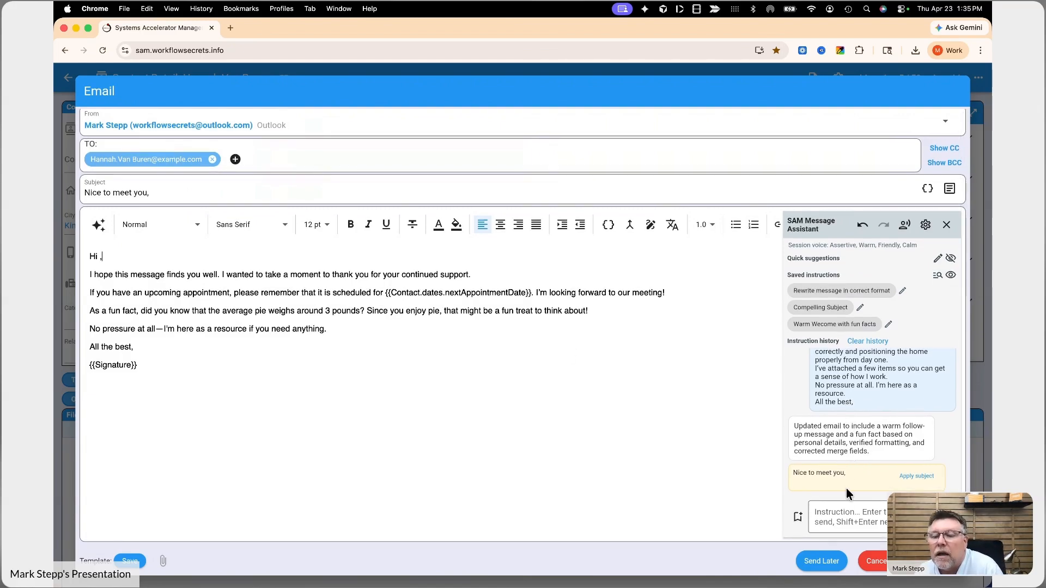
pyautogui.click(848, 514)
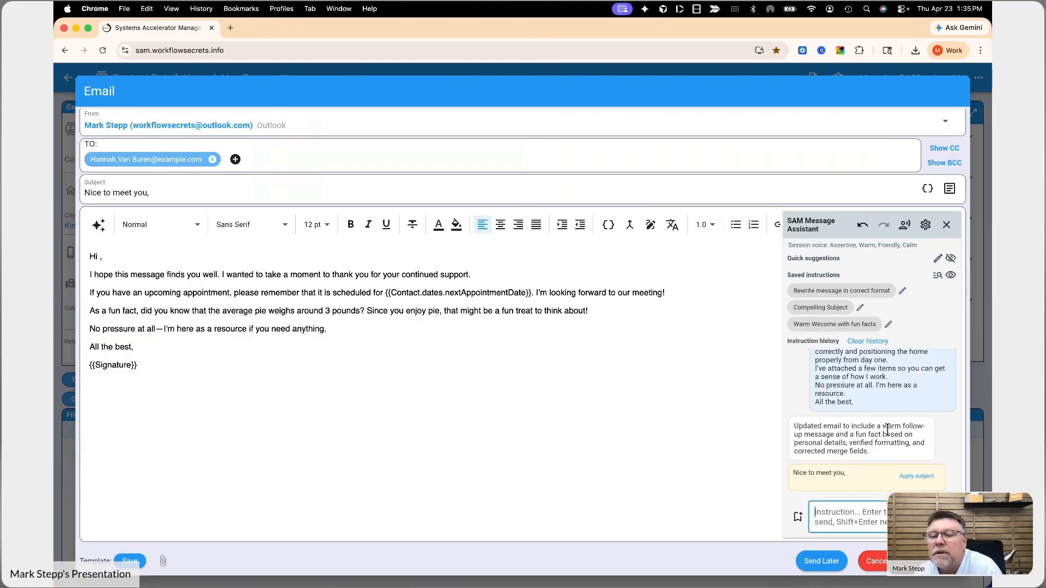
pyautogui.scroll(3, 852, 384)
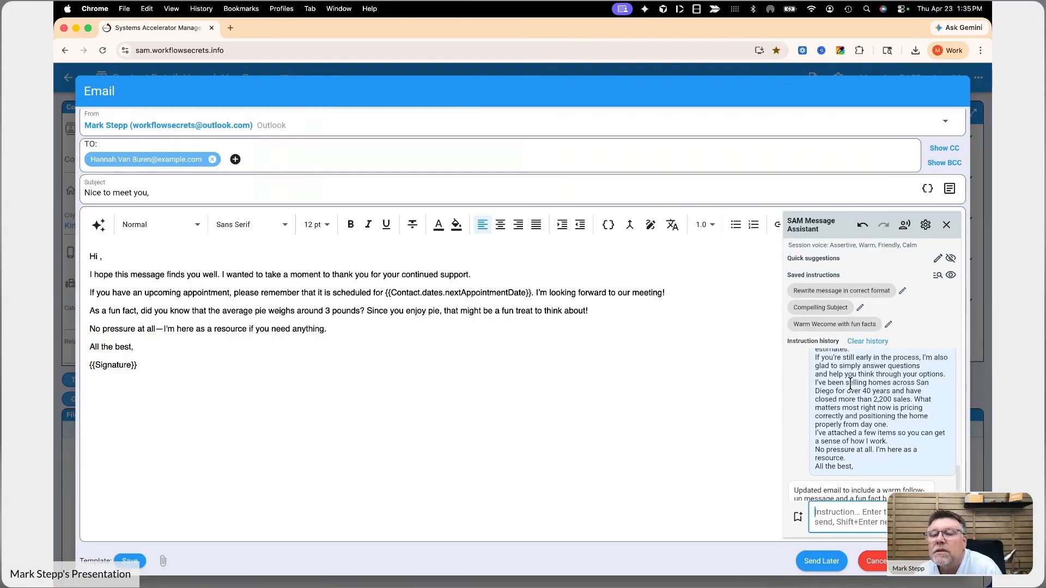
pyautogui.scroll(-3, 851, 385)
pyautogui.scroll(10, 850, 385)
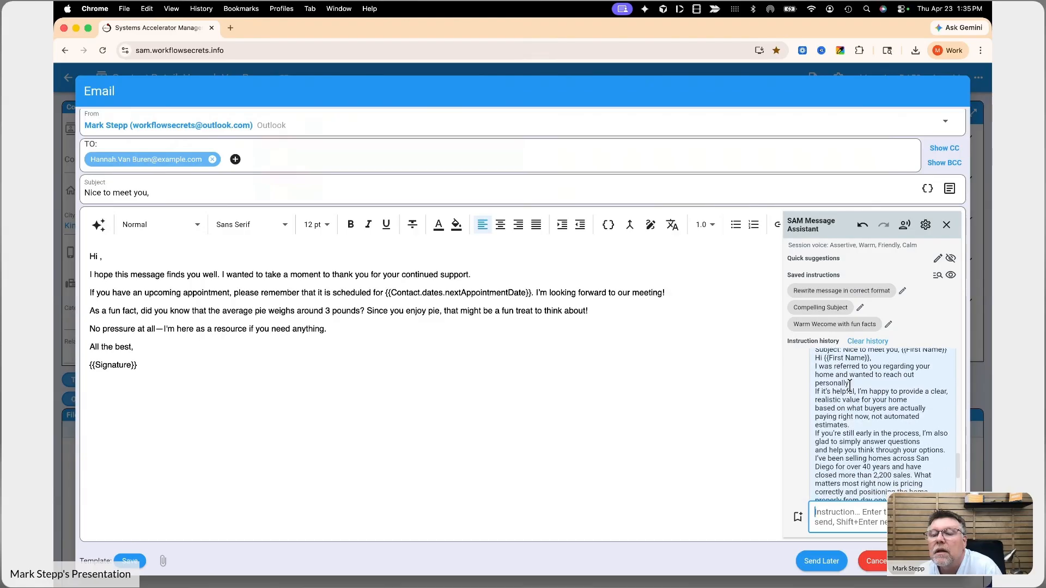
# - Review the wording of the sent "Rewrite message in correct format" instruction and the draft text beneath it in the instruction history
pyautogui.scroll(3, 850, 386)
pyautogui.scroll(-4, 849, 386)
pyautogui.scroll(5, 850, 385)
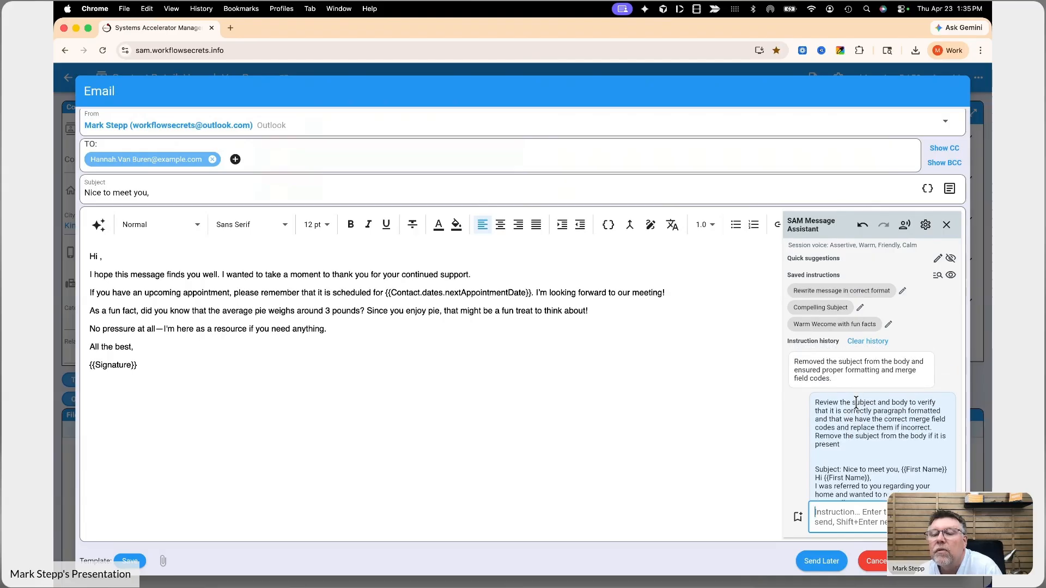
pyautogui.moveTo(815, 403)
pyautogui.mouseDown()
pyautogui.moveTo(845, 442)
pyautogui.moveTo(800, 392)
pyautogui.mouseUp()
pyautogui.scroll(-1, 848, 446)
pyautogui.scroll(-1, 859, 456)
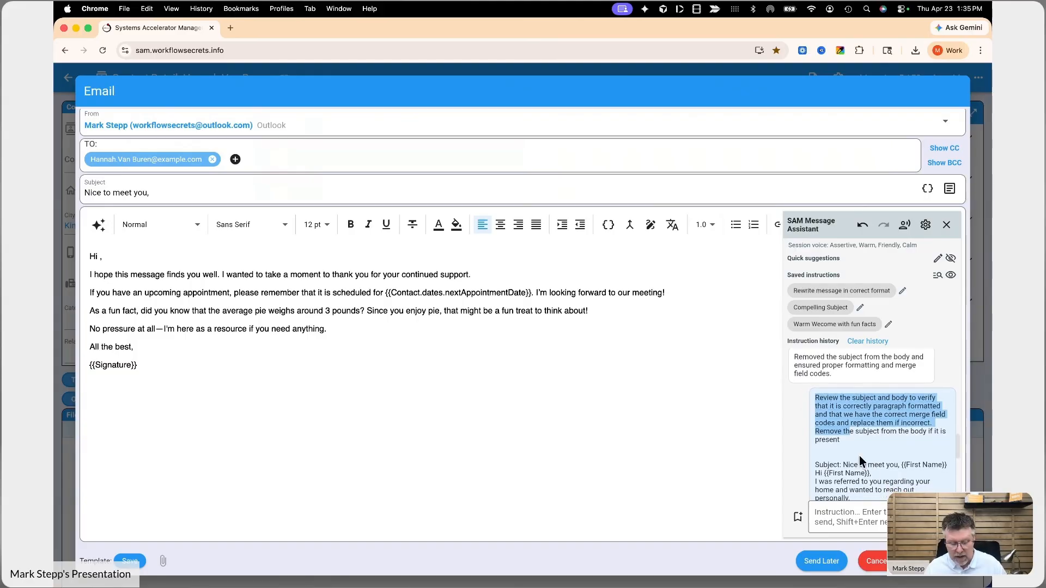
pyautogui.click(851, 442)
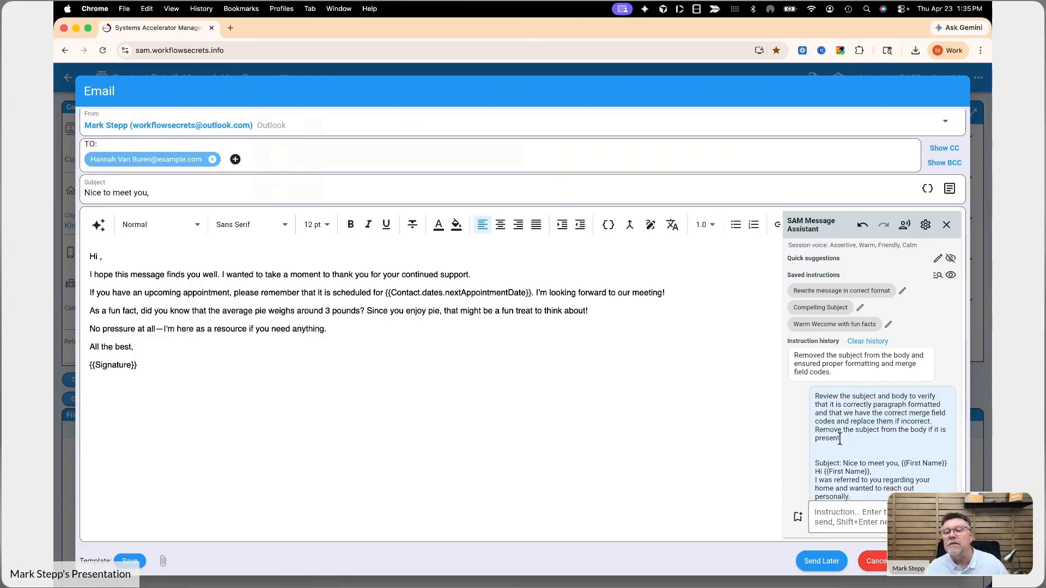
pyautogui.moveTo(841, 439); pyautogui.dragTo(802, 388)
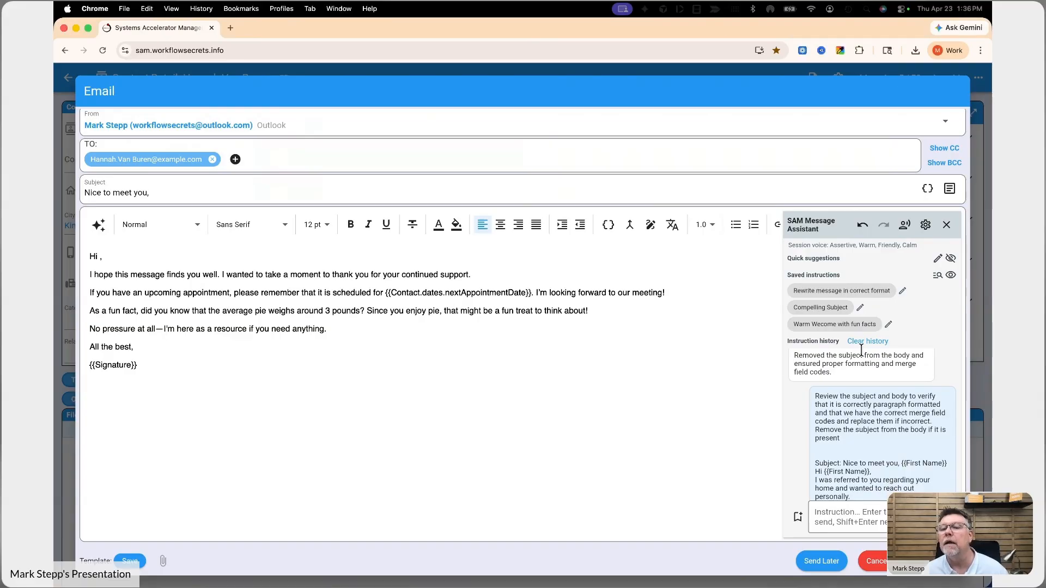
pyautogui.click(936, 234)
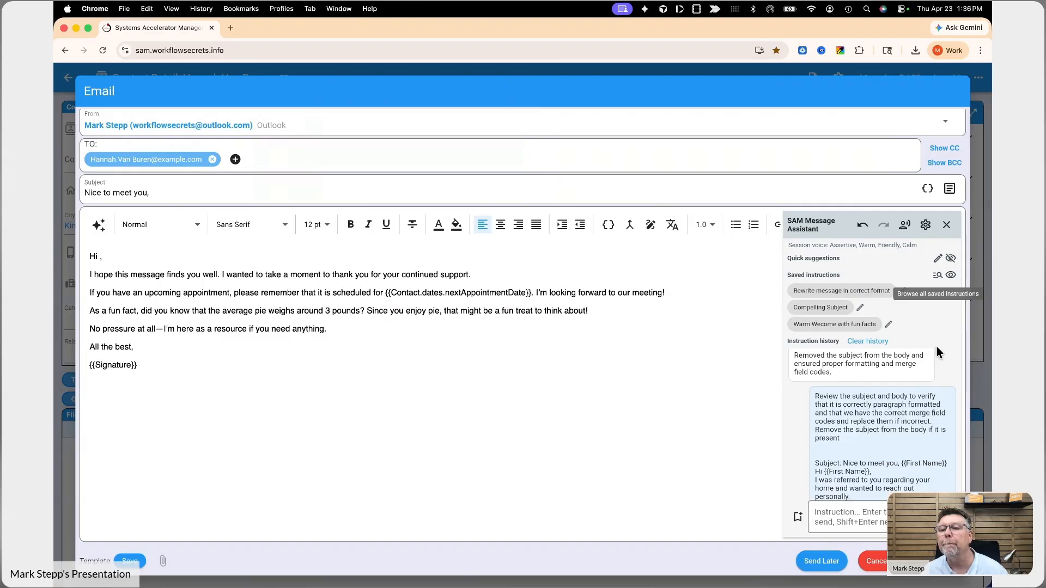
# - Clear the assistant's instruction history and replace the message body with the draft beginning "Subject: Nice to meet you, {{First Name}}"
pyautogui.click(874, 341)
pyautogui.click(838, 513)
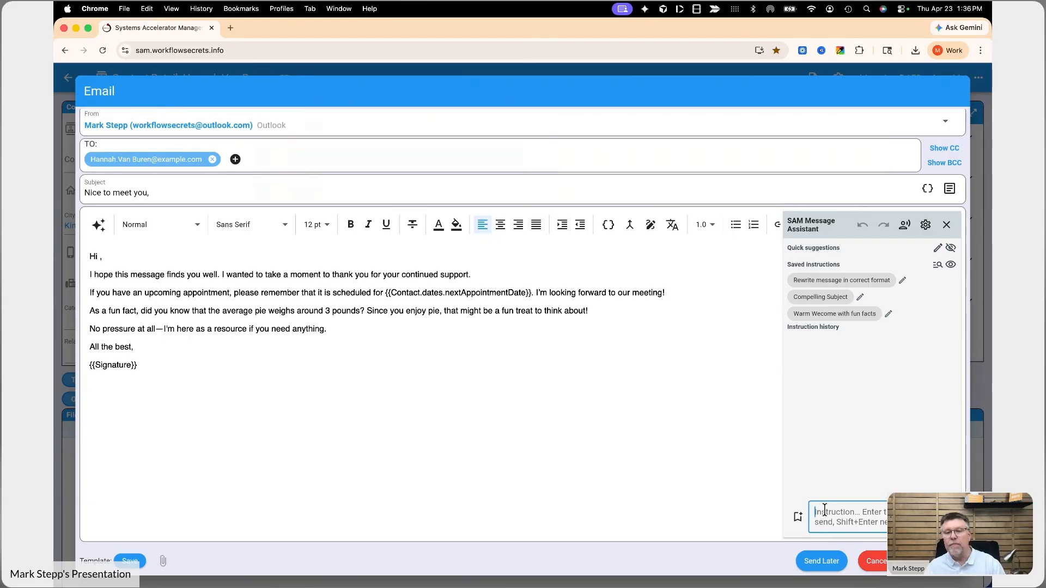
pyautogui.click(380, 336)
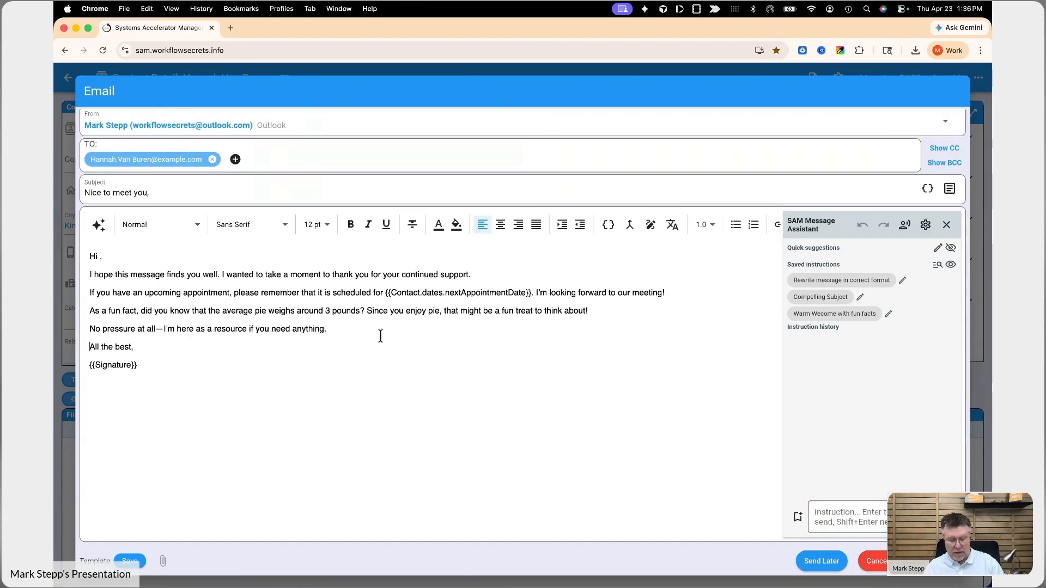
pyautogui.press('super+a')
pyautogui.press('BackSpace')
pyautogui.write('Subject: Nice to meet you, {{First Name}} Hi {{First Name}}, I was referred to you regarding your home and wanted to reach out personally. If it’s helpful, I’m happy to provide a clear, realistic value for your home based on what buyers are actually paying right now, not automated estimates. If you’re still early in the process, I’m also glad to simply answer questions and help you think through your options. I’ve been selling homes across San Diego for over 40 years and have closed more than 2,200 sales. What matters most right now is pricing correctly and positioning the home properly from day one. I’ve attached a few items so you can get a sense of how I work. No pressure at all. I’m here as a resource. All the best,')
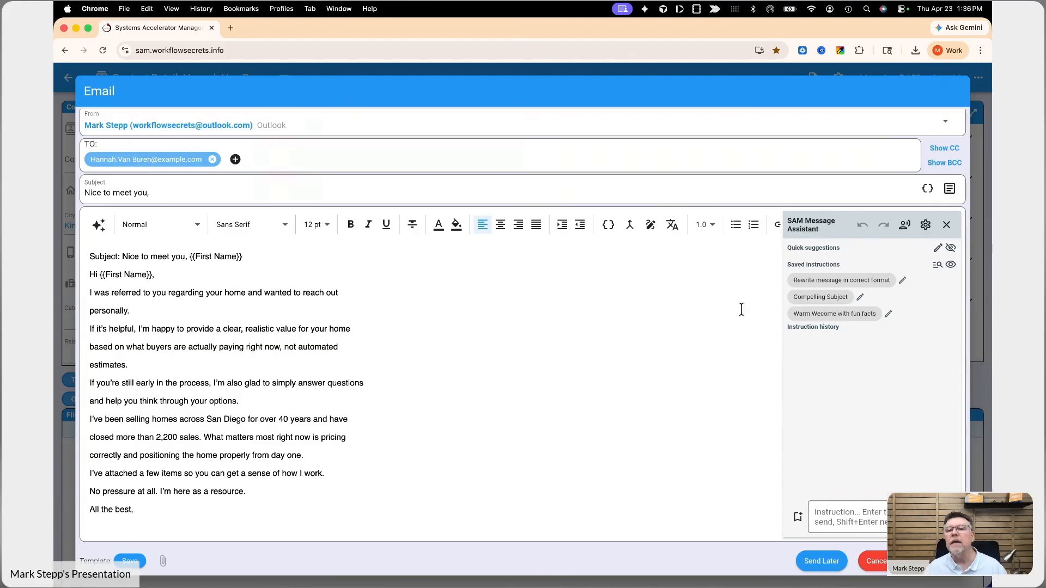
# - Run the saved instruction "Rewrite message in correct format" on the draft and check the merge field in the greeting
pyautogui.click(826, 282)
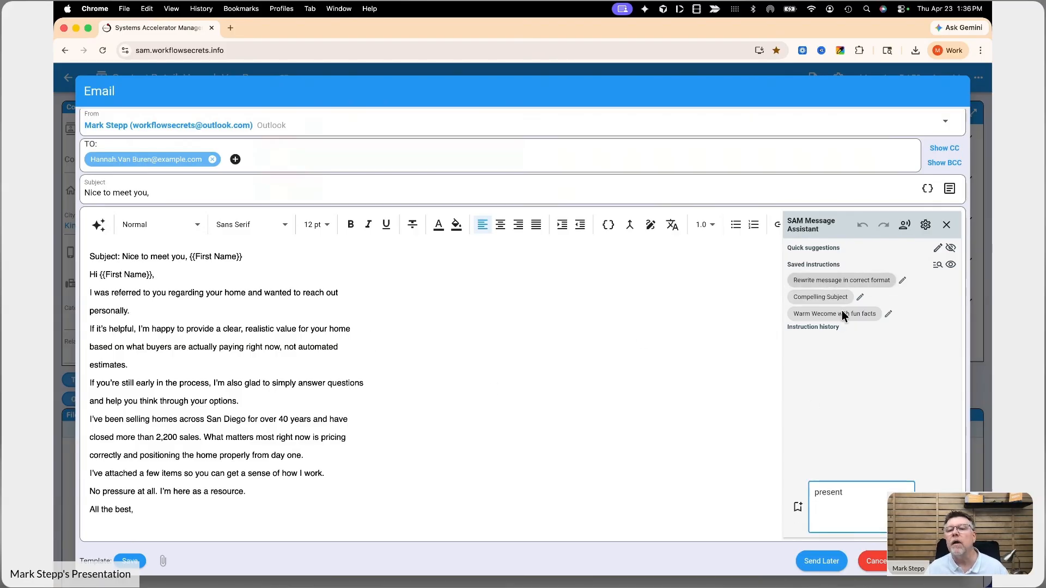
pyautogui.press('Return')
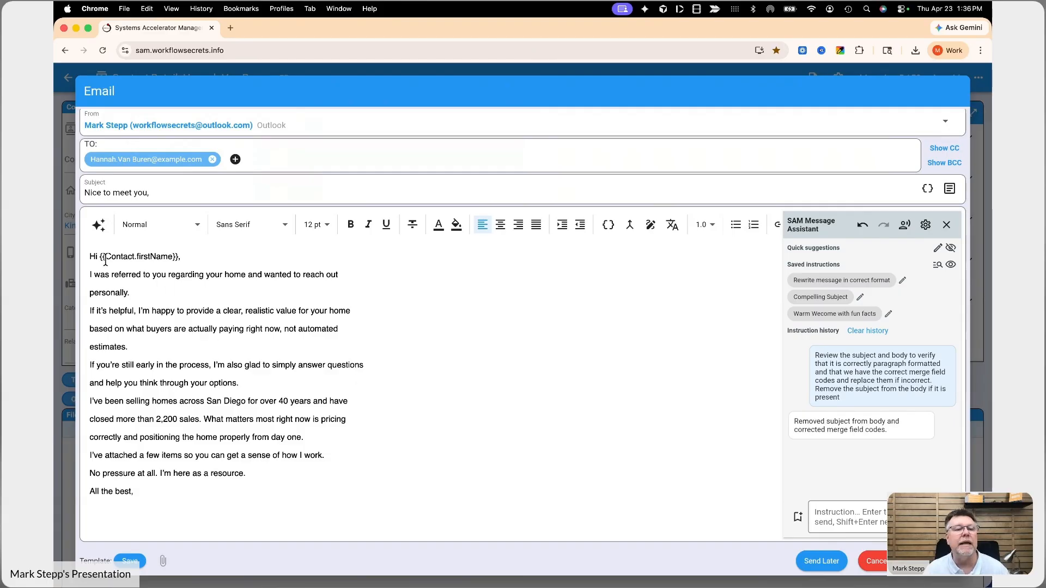
pyautogui.moveTo(98, 257); pyautogui.dragTo(192, 257)
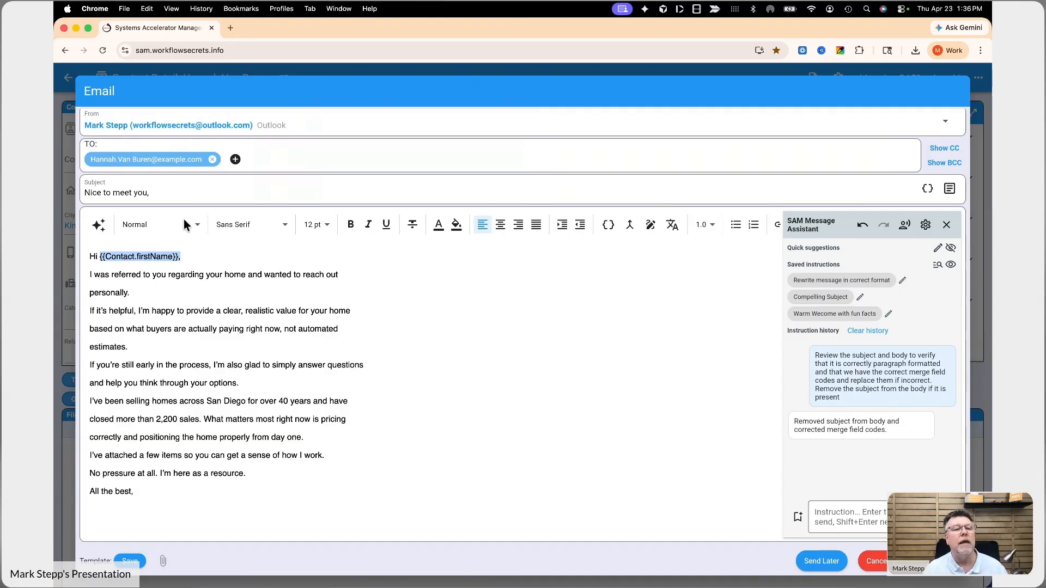
pyautogui.click(256, 262)
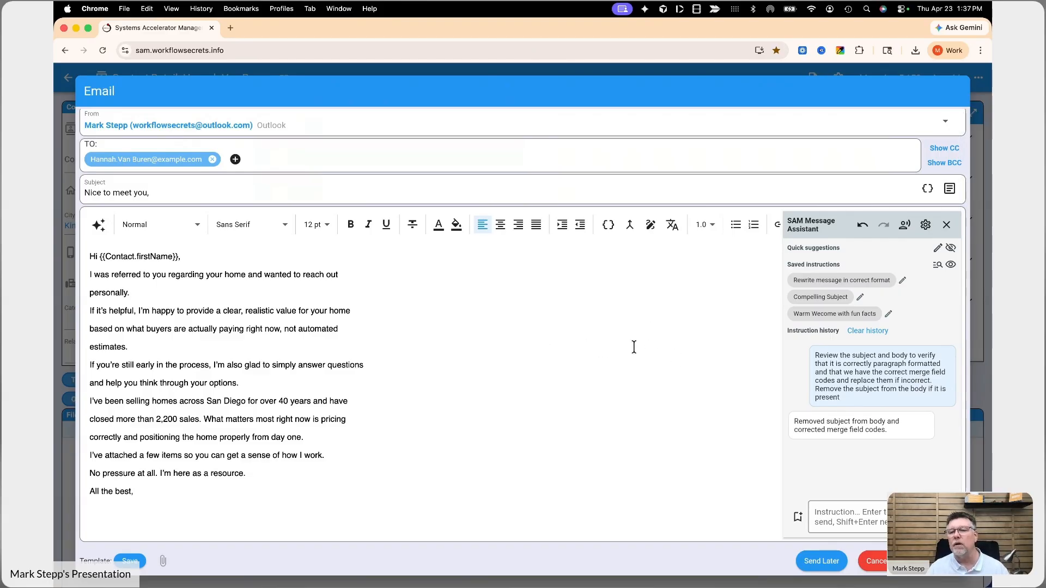
# - View the title, instruction text and entity types of the saved instruction "Rewrite message in correct format", and leave without updating it
pyautogui.scroll(1, 673, 324)
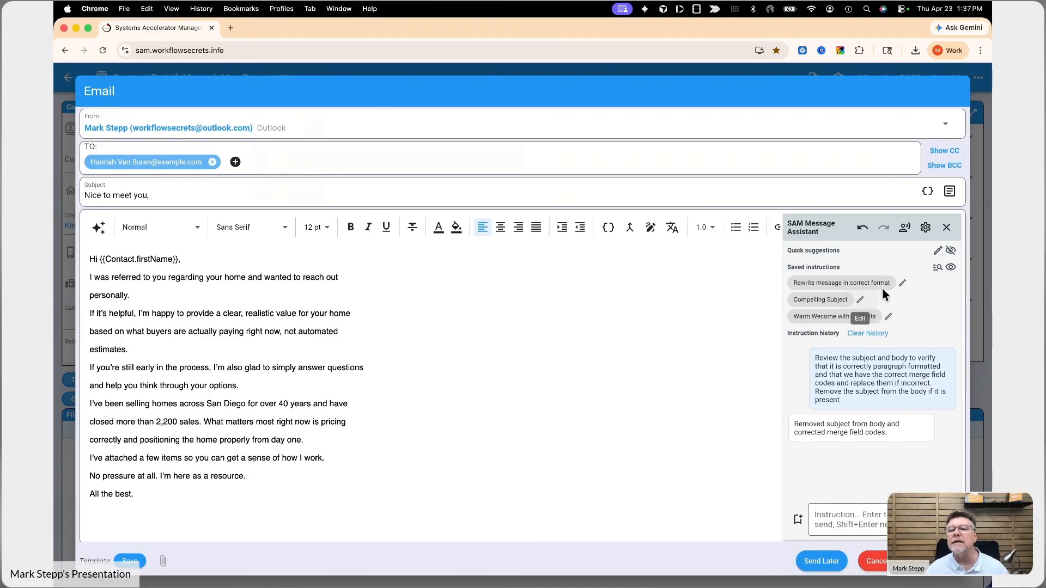
pyautogui.click(903, 285)
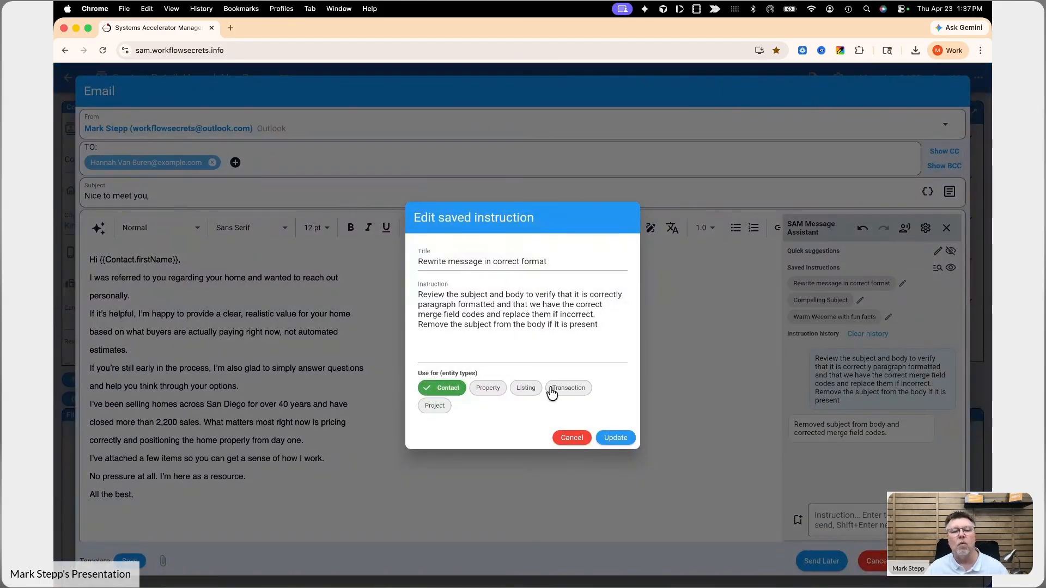
pyautogui.click(570, 441)
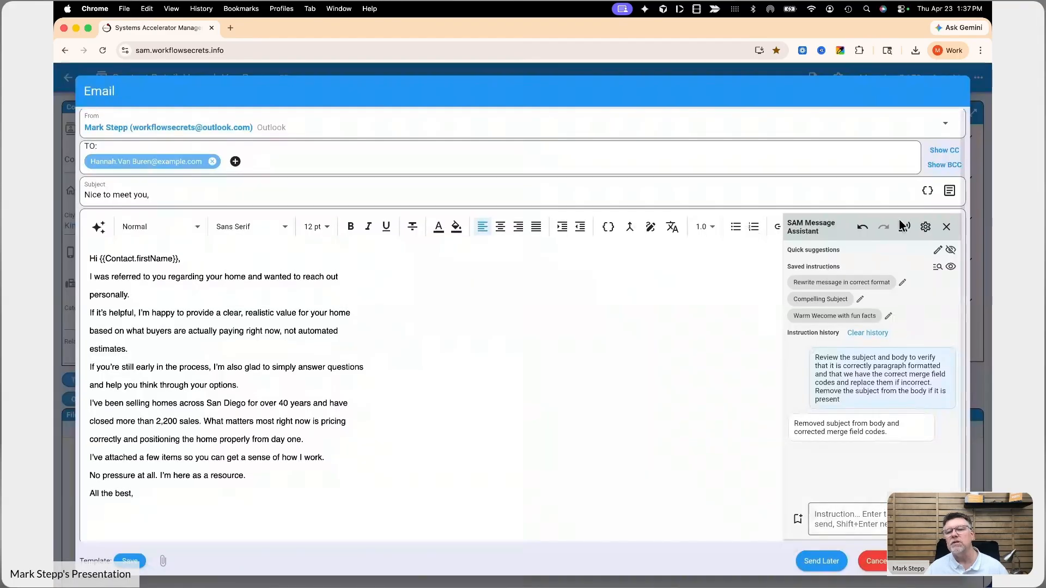
# - Close and reopen the SAM Message Assistant, and cancel the email to return to the contact's details
pyautogui.click(948, 229)
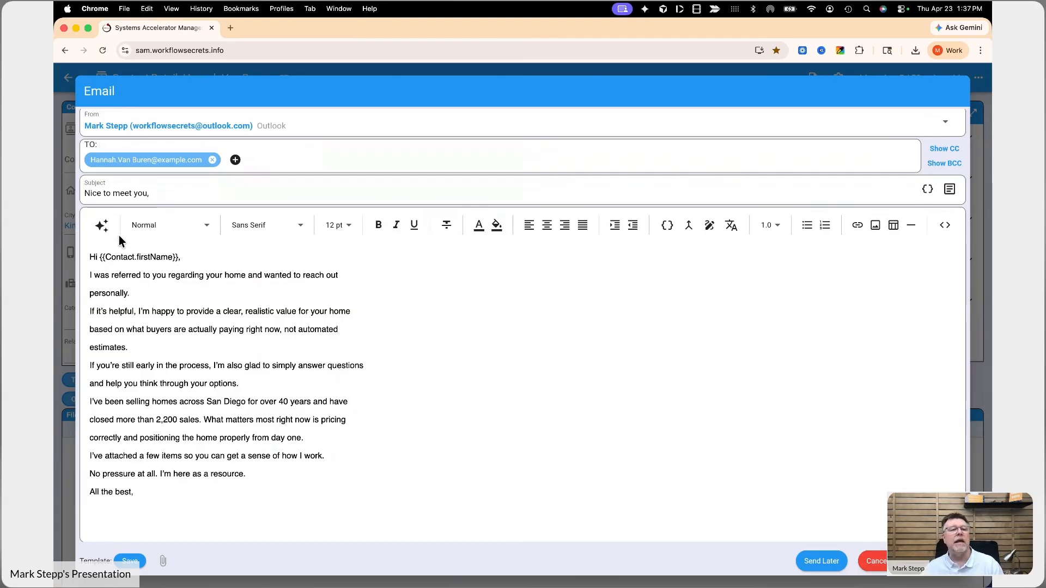
pyautogui.click(101, 226)
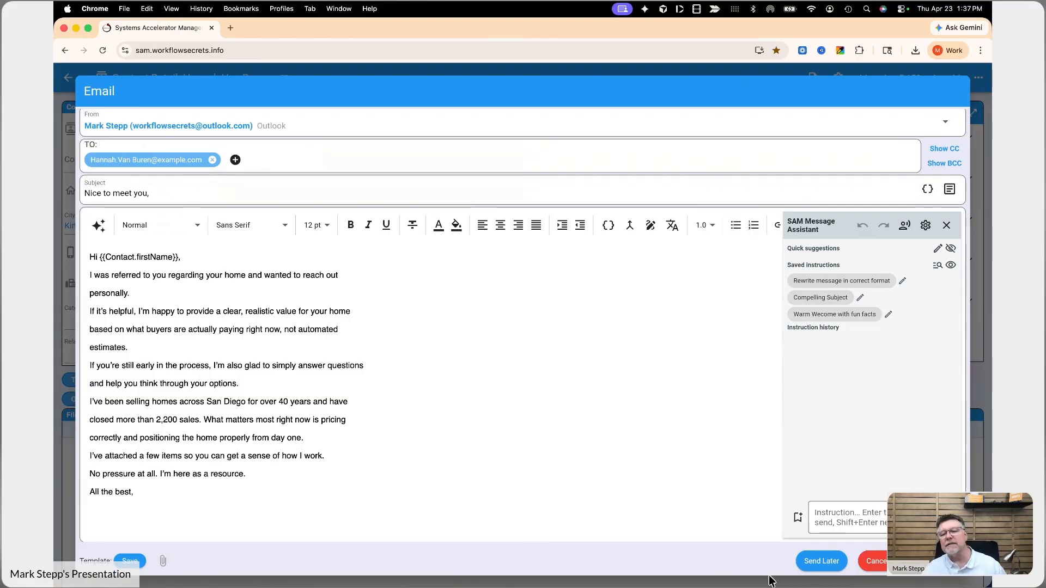
pyautogui.click(867, 562)
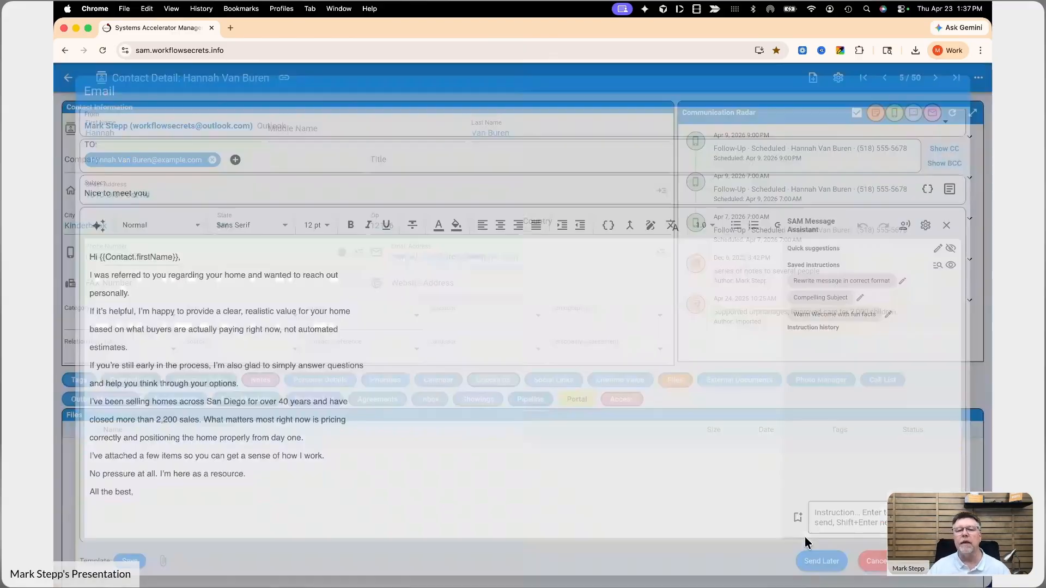